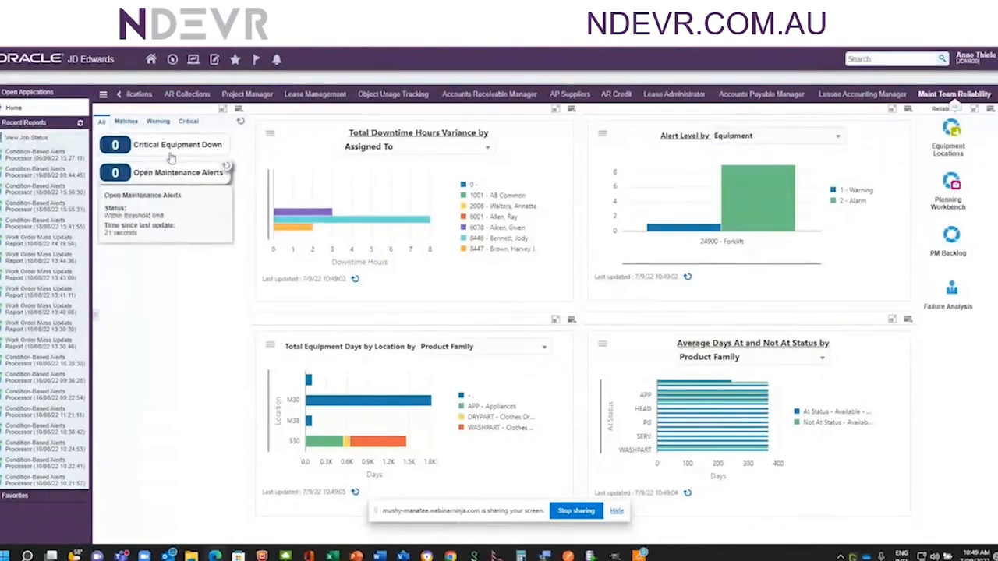
Open the condition-based alerts behind the Alert Level by Equipment chart, view the third Forklift alert's work order, and return to the dashboard.
mouse_move(173, 152)
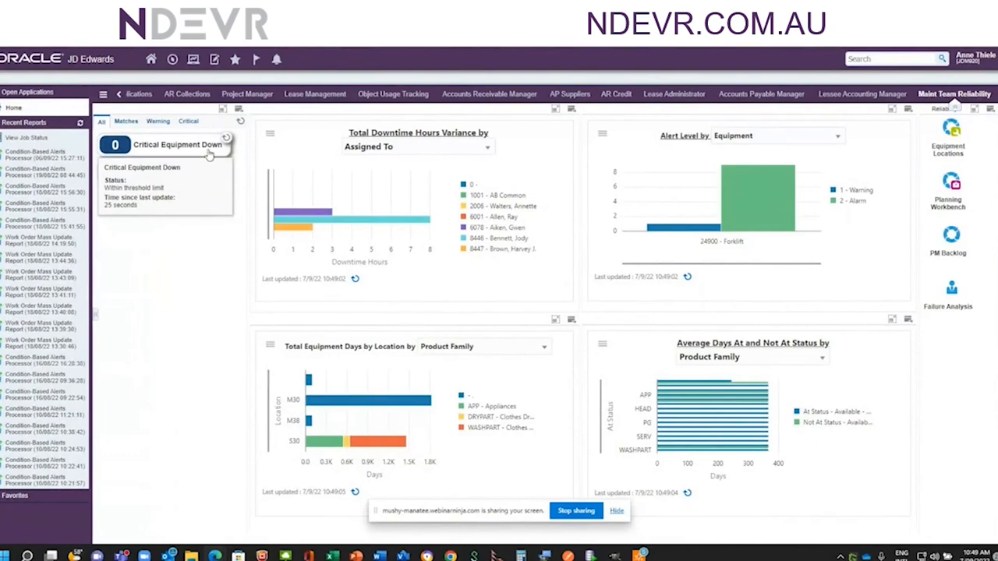
mouse_move(167, 180)
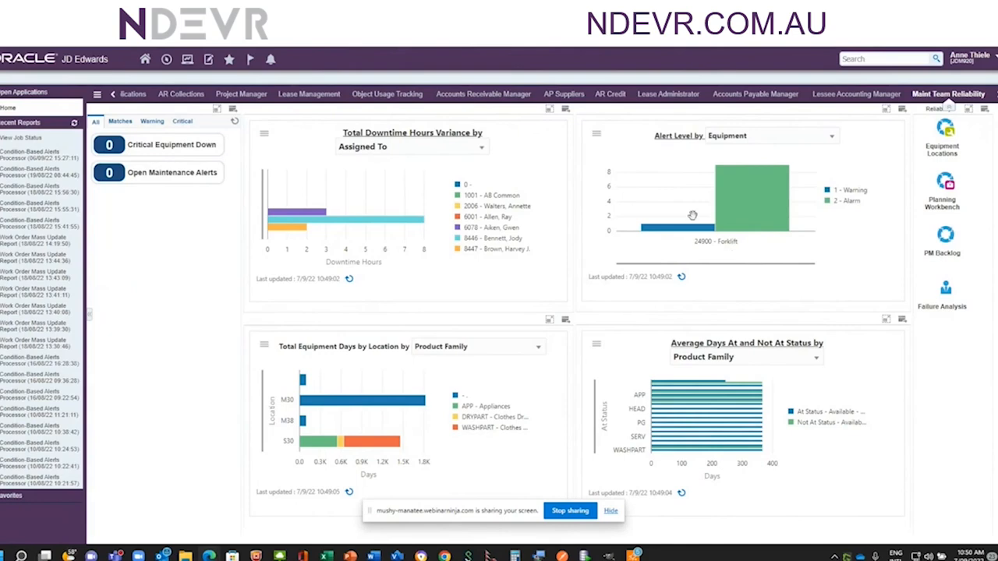
mouse_move(679, 237)
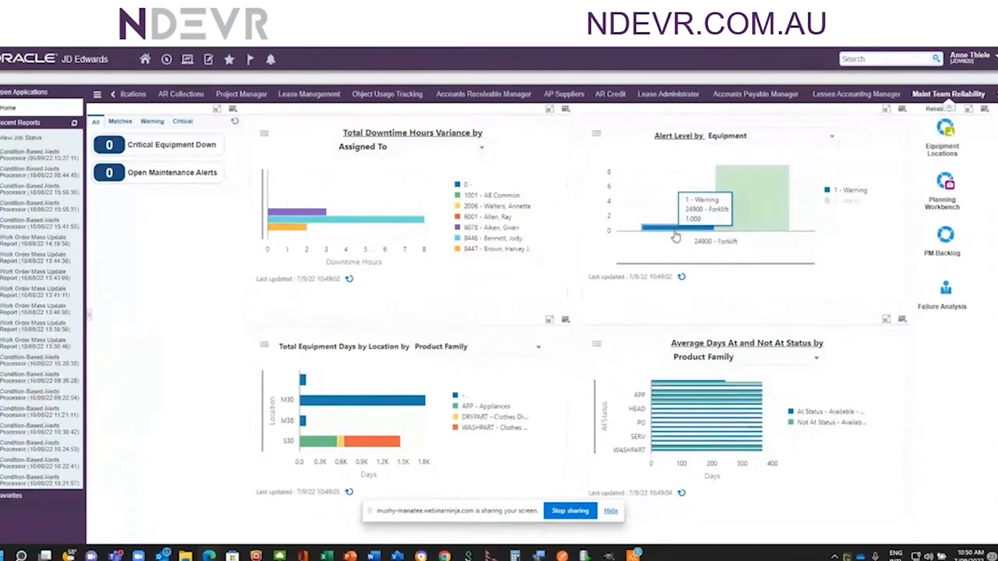
mouse_move(758, 226)
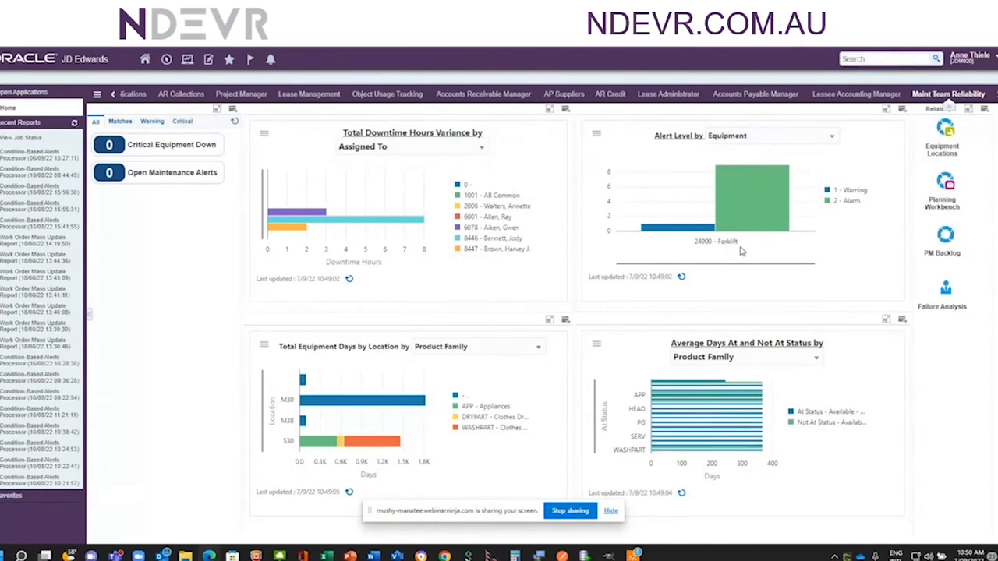
click(678, 136)
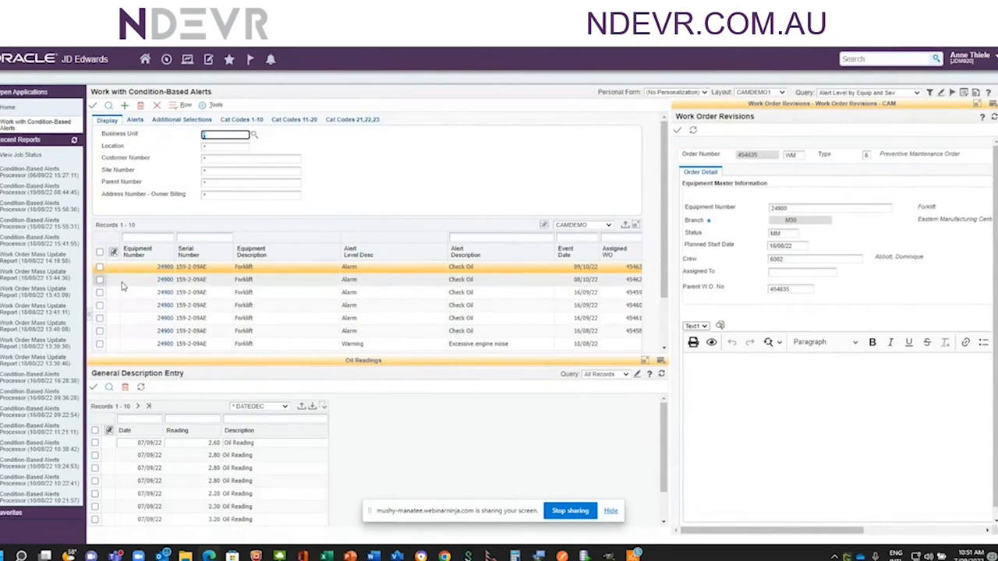
click(99, 293)
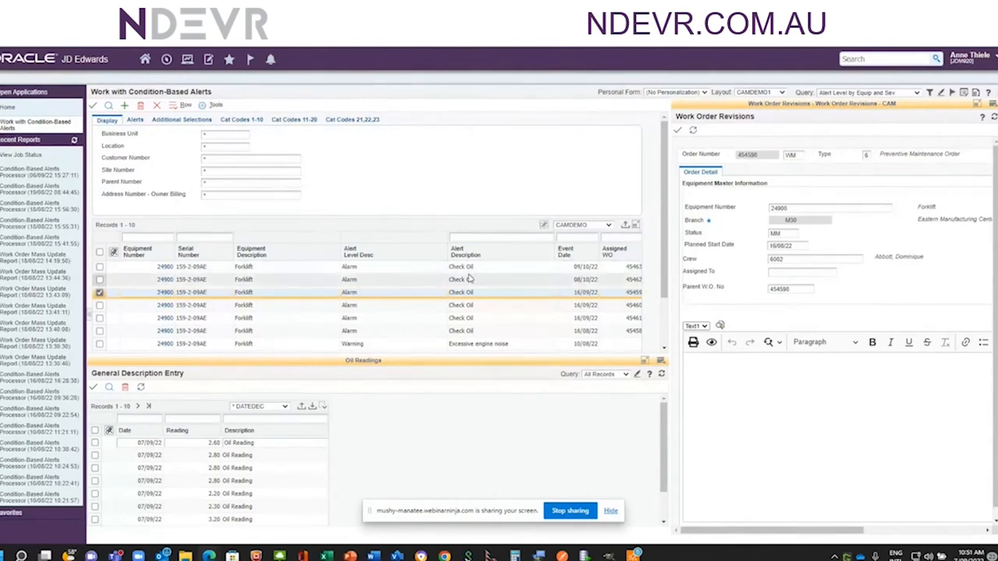
click(158, 107)
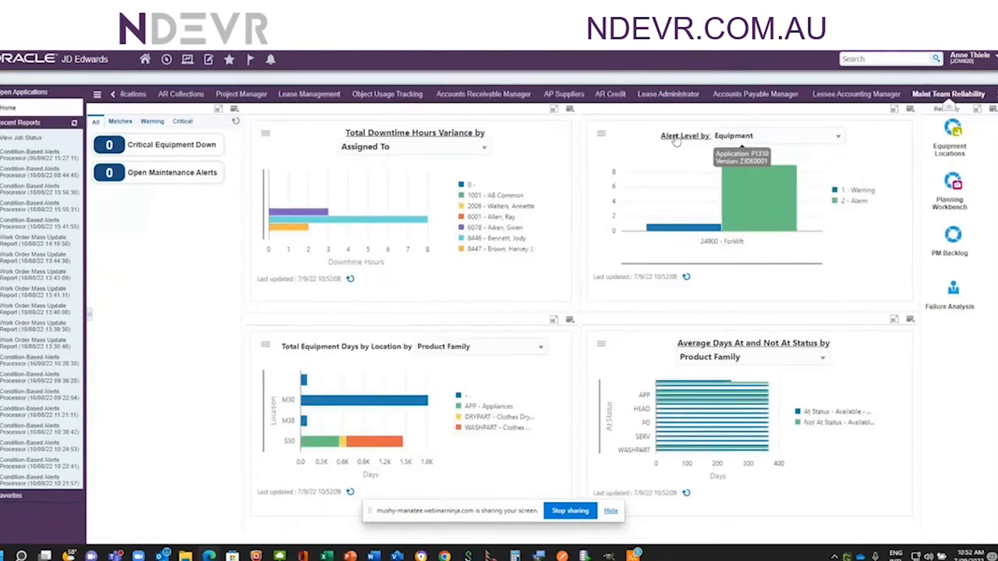
Open Equipment Locations, select Forklift asset 24900 to check its equipment status, and return to the dashboard.
click(951, 149)
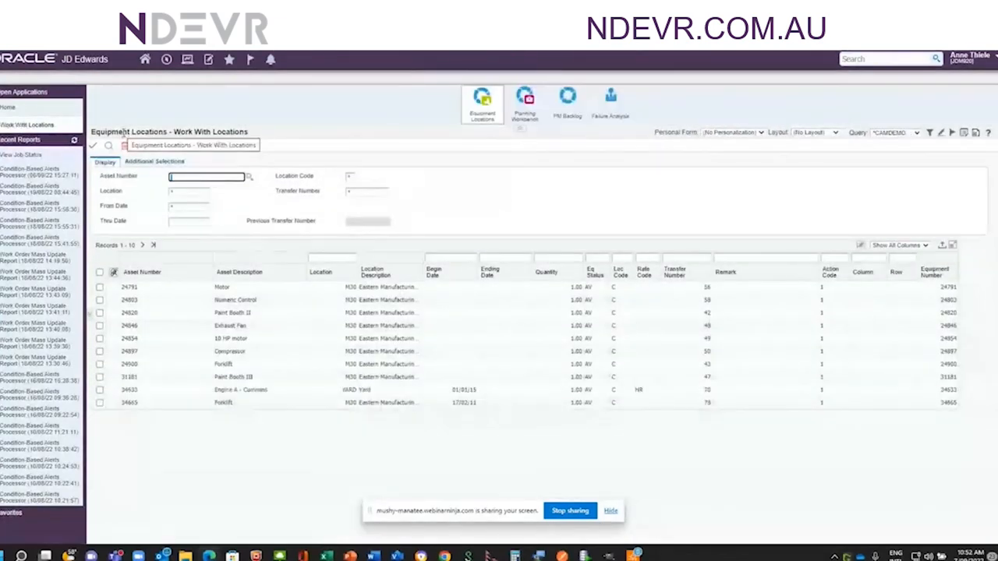
click(100, 364)
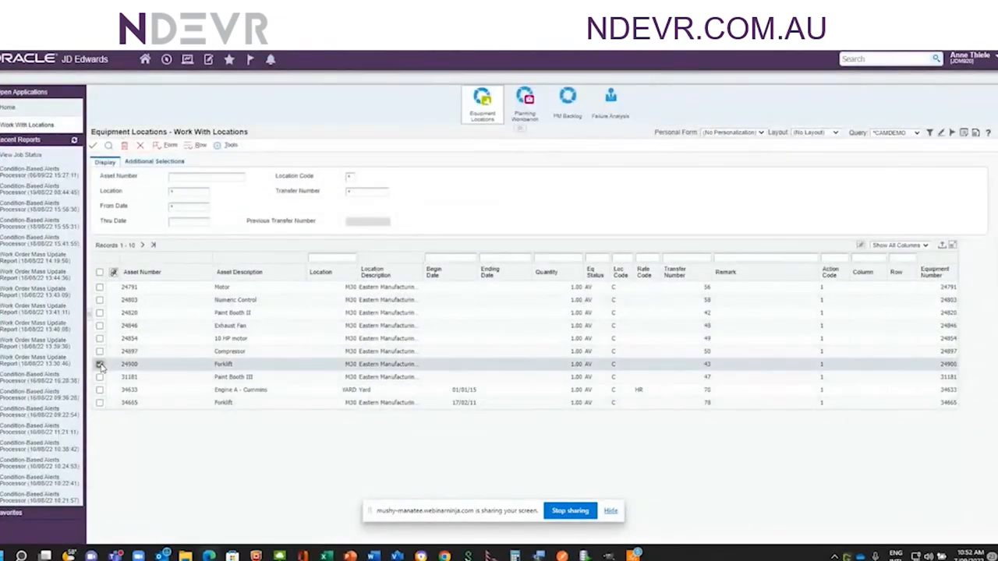
drag(594, 364, 583, 369)
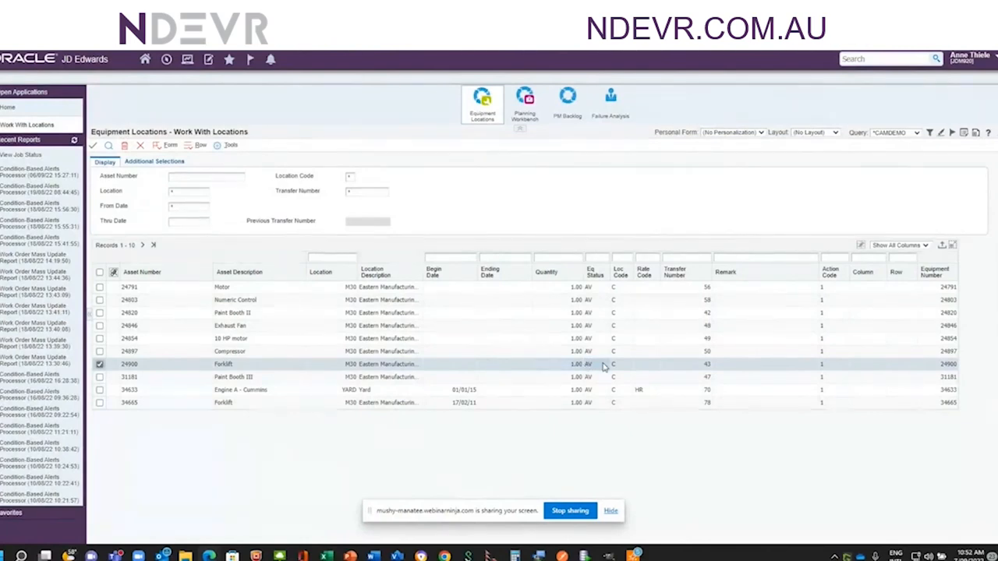
click(604, 366)
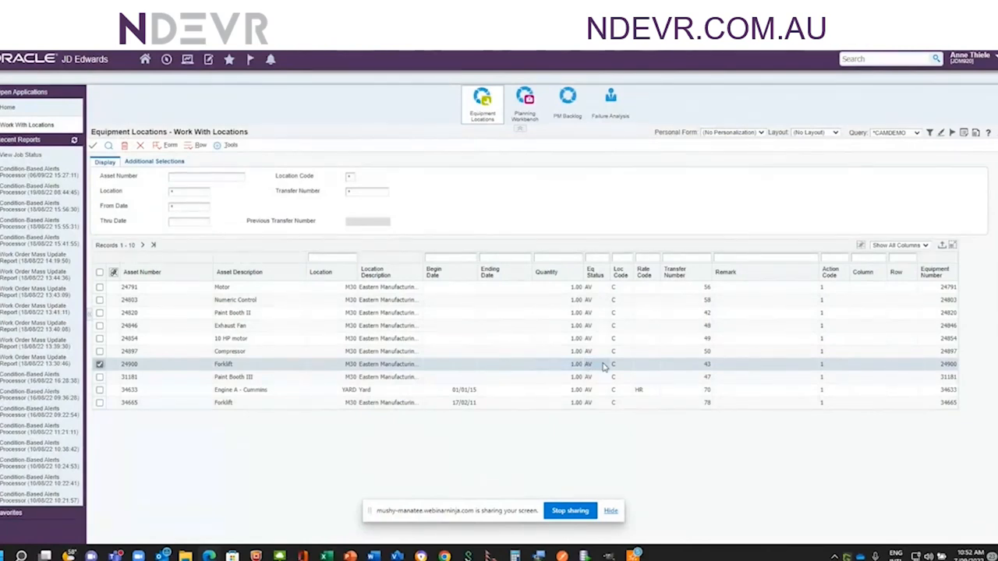
click(141, 148)
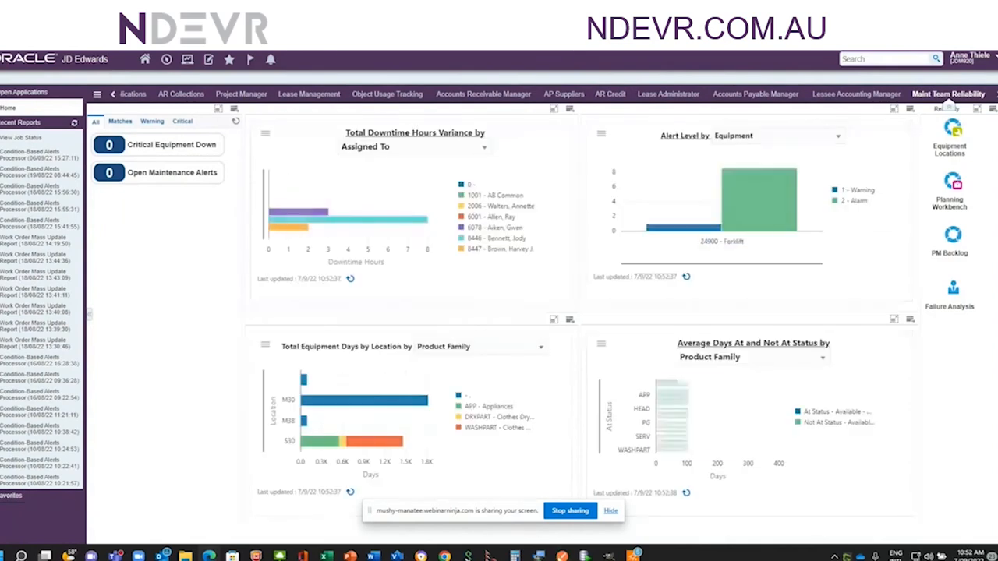
Switch to Postman and set the Oil Reading in the Send Oil Readings request body to 2.5.
click(562, 557)
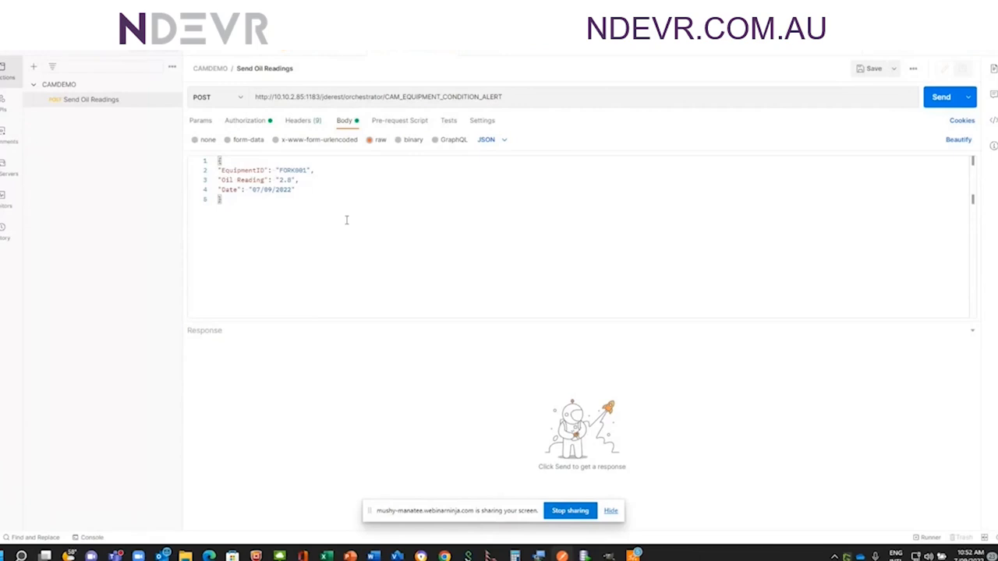
double_click(290, 180)
text(2.)
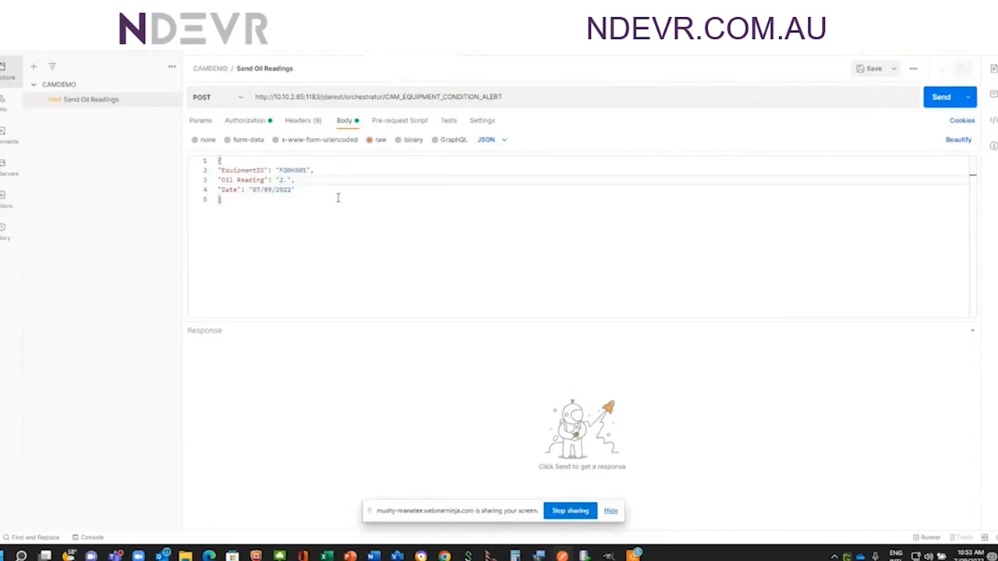
text(5)
Re-enter the day so the request's Date reads 07/09/2022, and send the request.
click(259, 190)
double_click(259, 191)
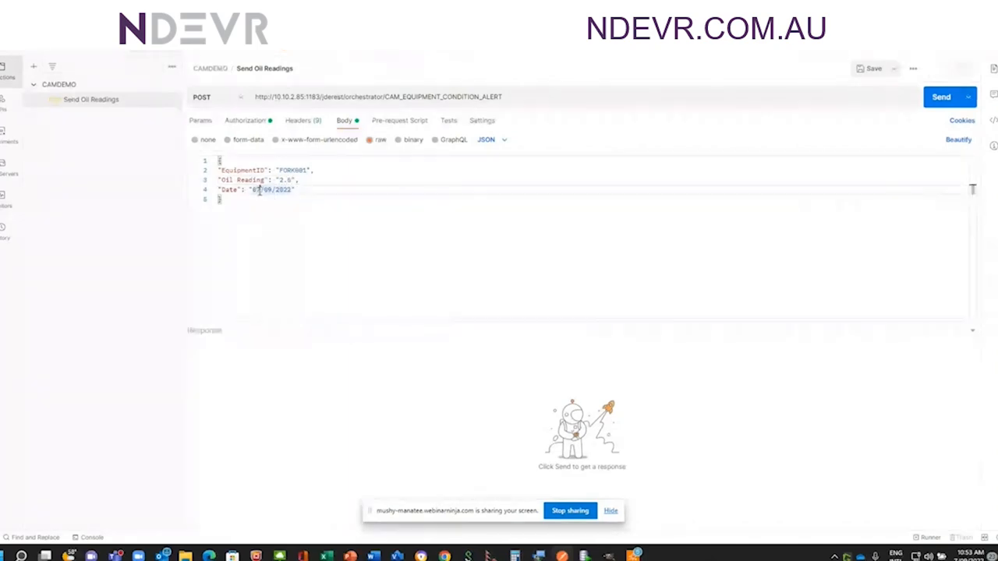
text(08)
key(BackSpace)
text(7)
click(944, 101)
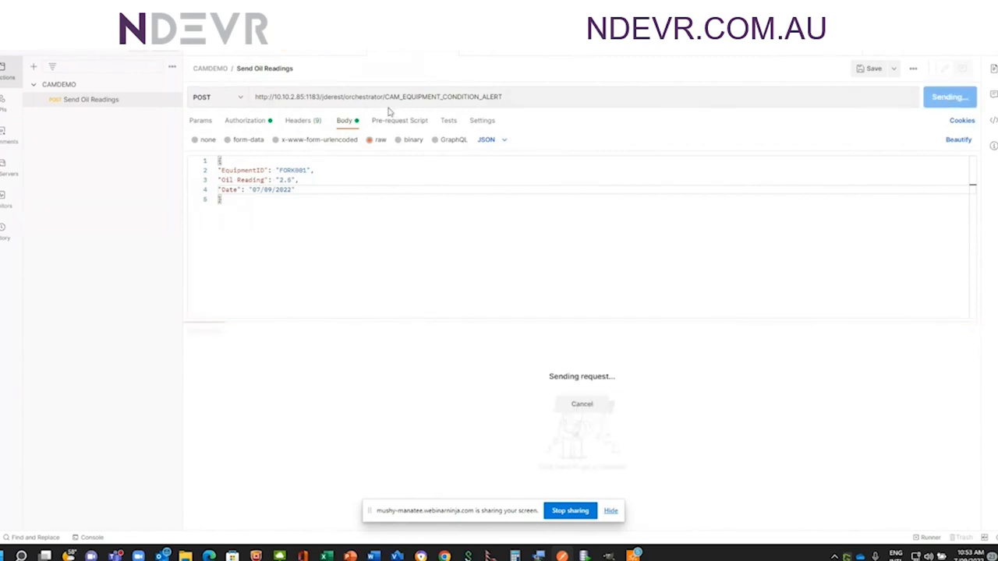
Highlight the orchestration name CAM_EQUIPMENT_CONDITION_ALERT in the request URL and review the response body.
drag(506, 97, 384, 100)
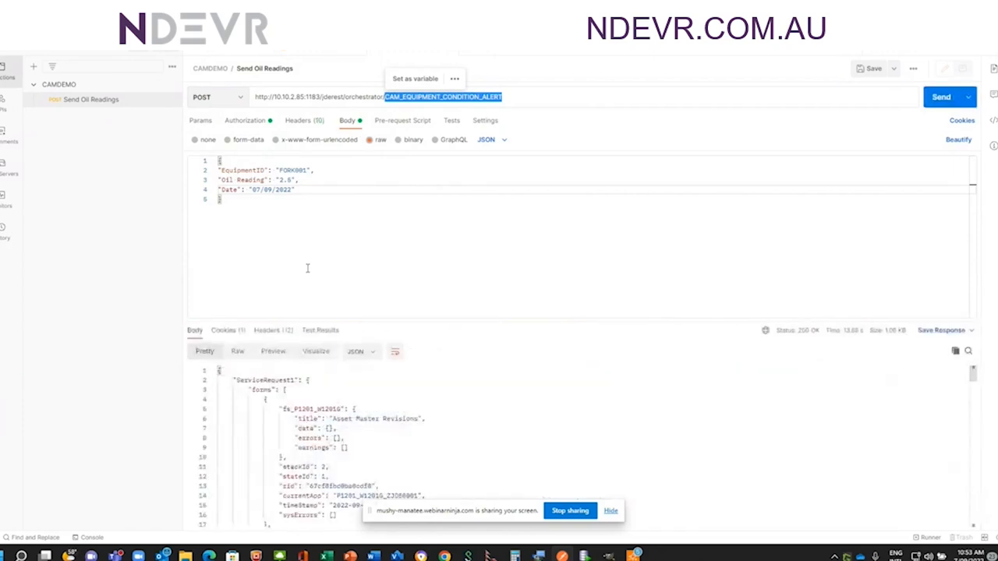
scroll(413, 460, down, 3)
scroll(403, 459, up, 5)
Switch back to JD Edwards in Microsoft Edge and refresh the dashboard's watchlists.
mouse_move(162, 556)
mouse_move(209, 556)
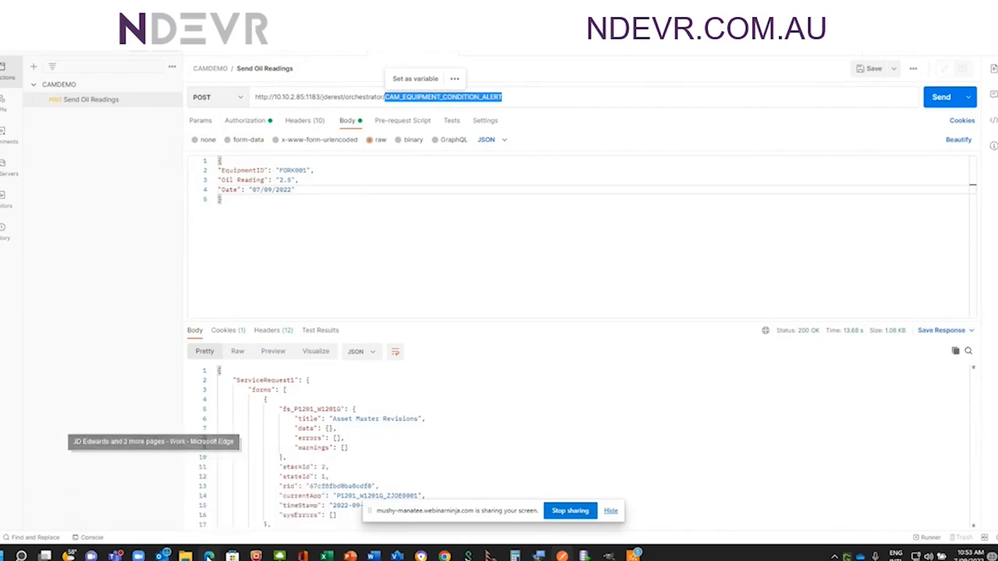
click(209, 556)
click(166, 504)
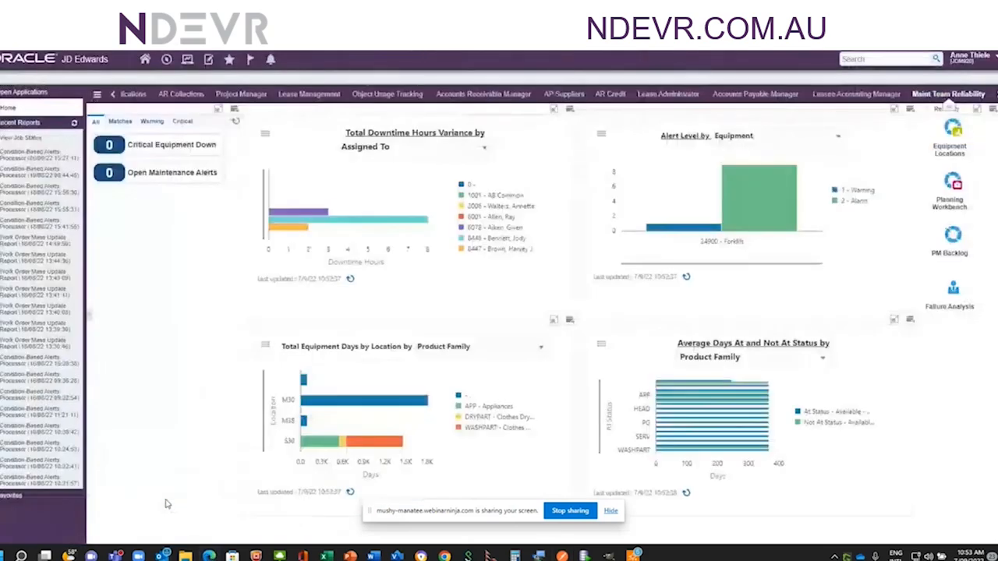
click(235, 122)
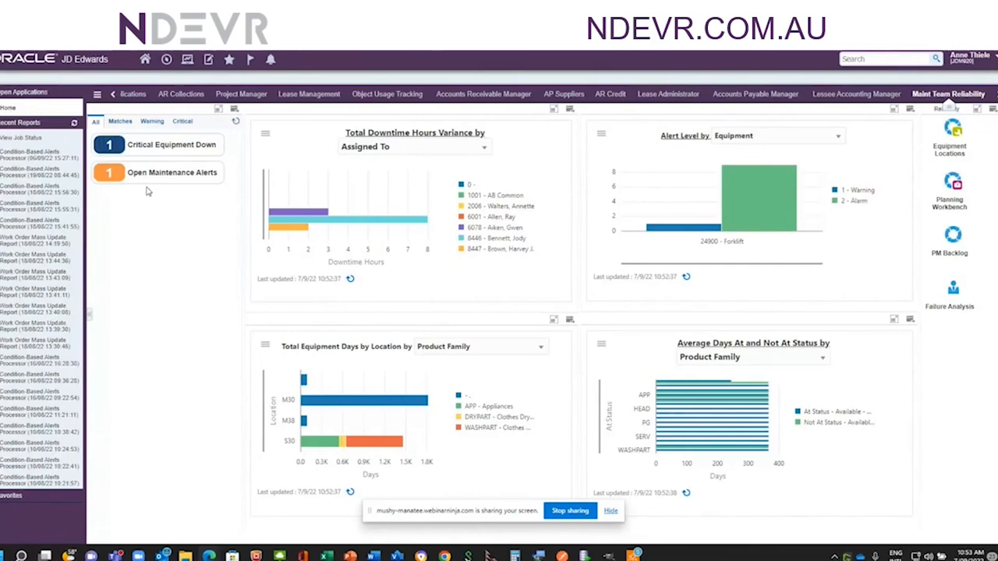
Open the Open Maintenance Alerts watchlist, select the Forklift's Check Oil alert to examine its work order and oil readings, and return to the dashboard.
mouse_move(133, 177)
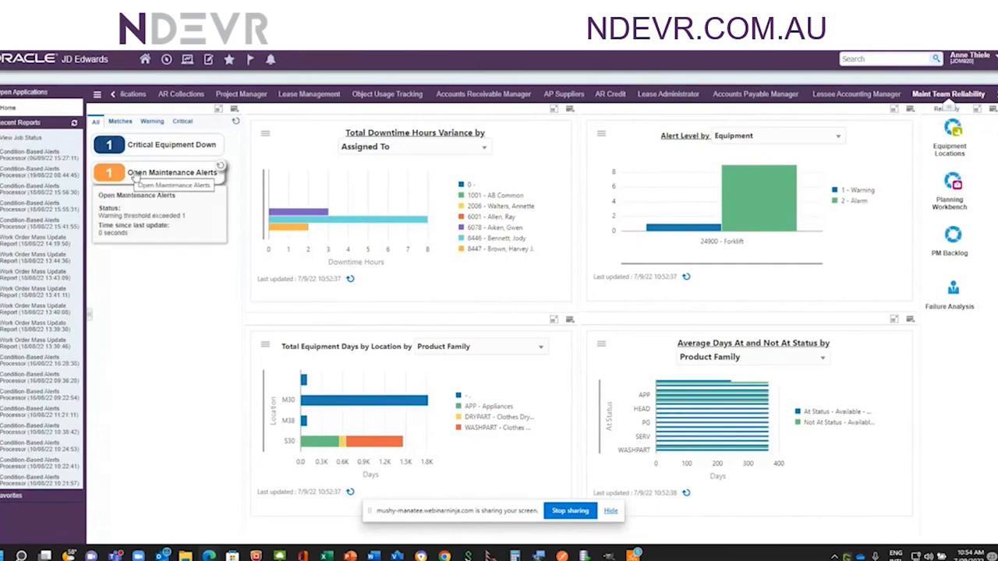
click(134, 175)
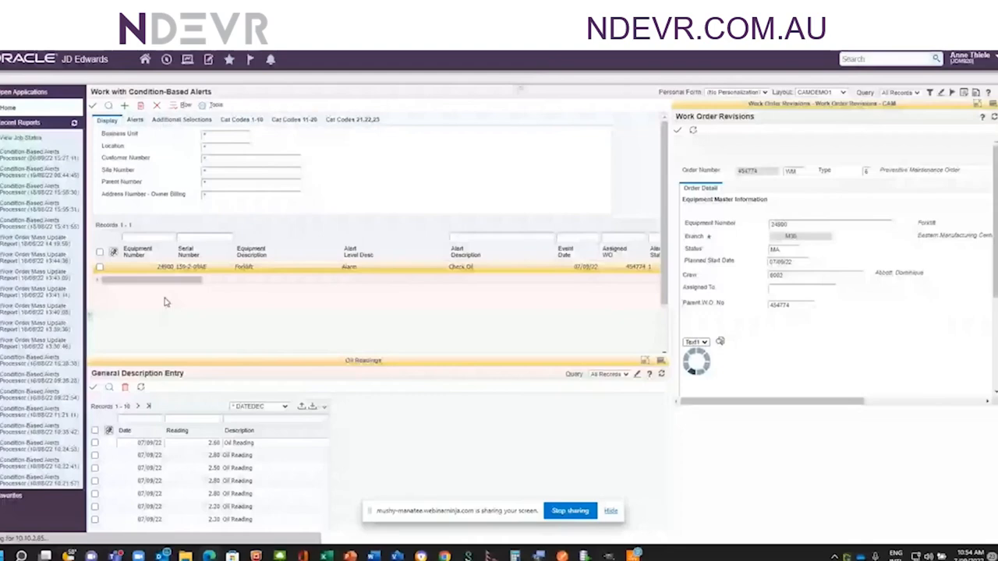
click(99, 267)
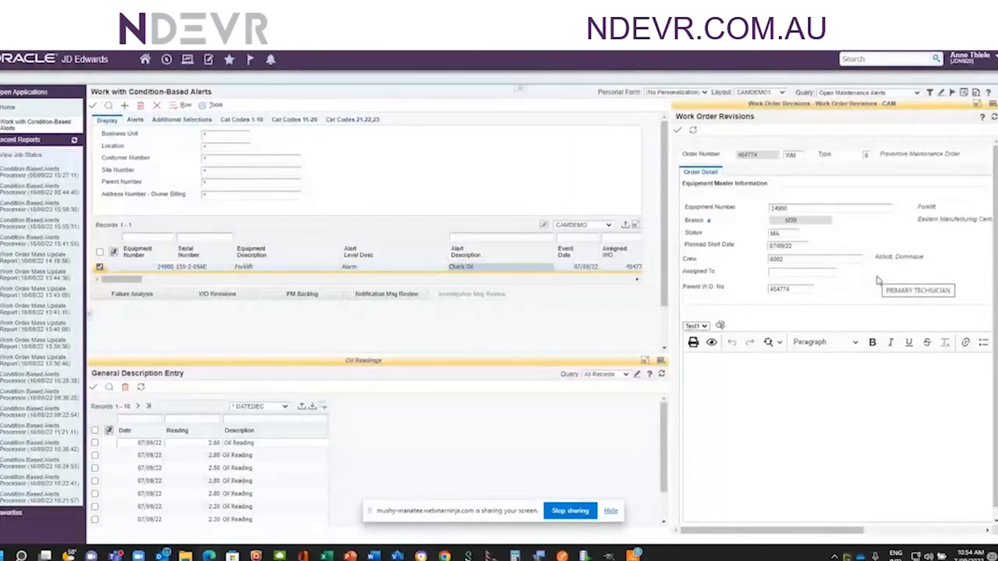
click(94, 442)
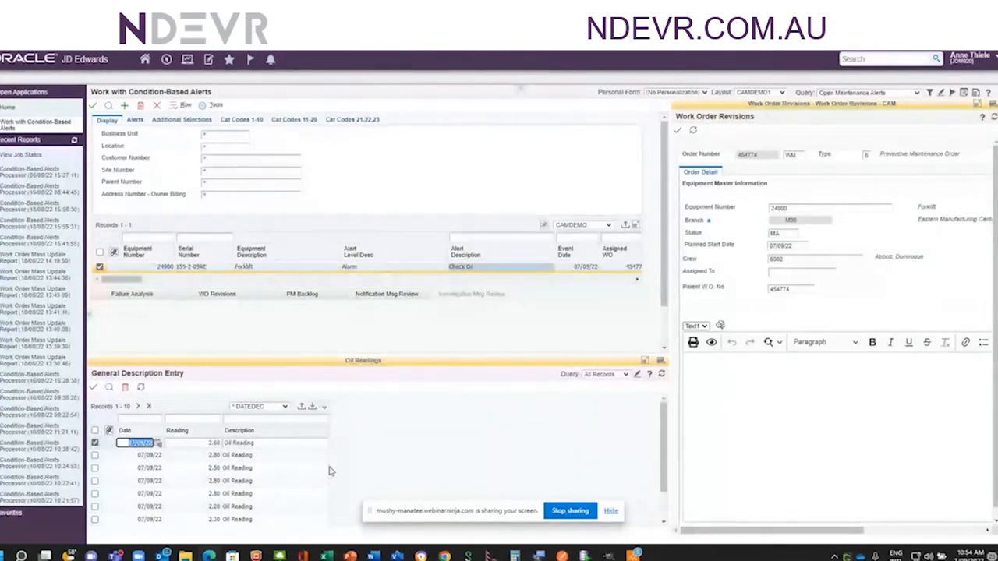
click(392, 432)
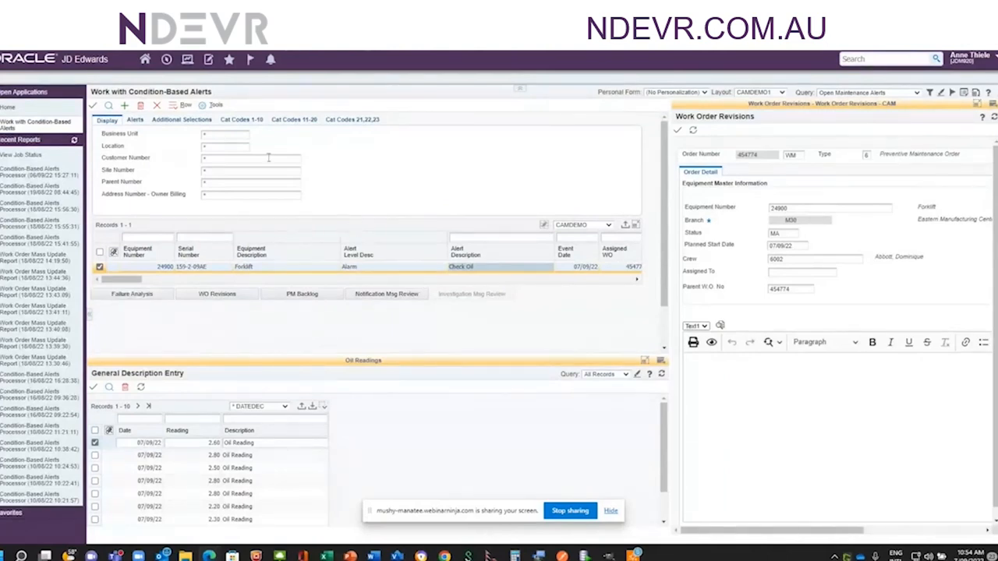
click(156, 109)
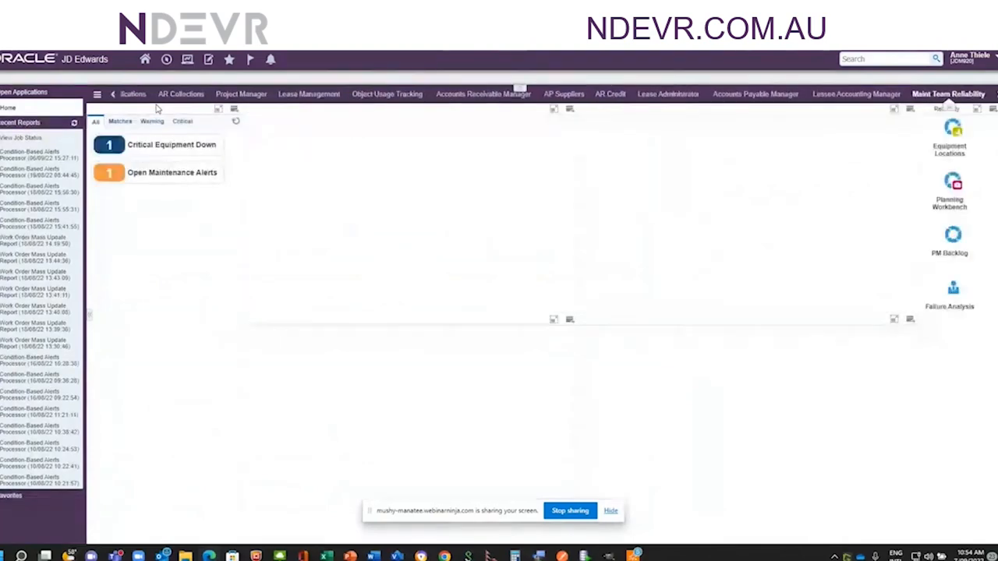
Open the Critical Equipment Down watchlist and select the Forklift to examine its location on the Google map.
mouse_move(153, 148)
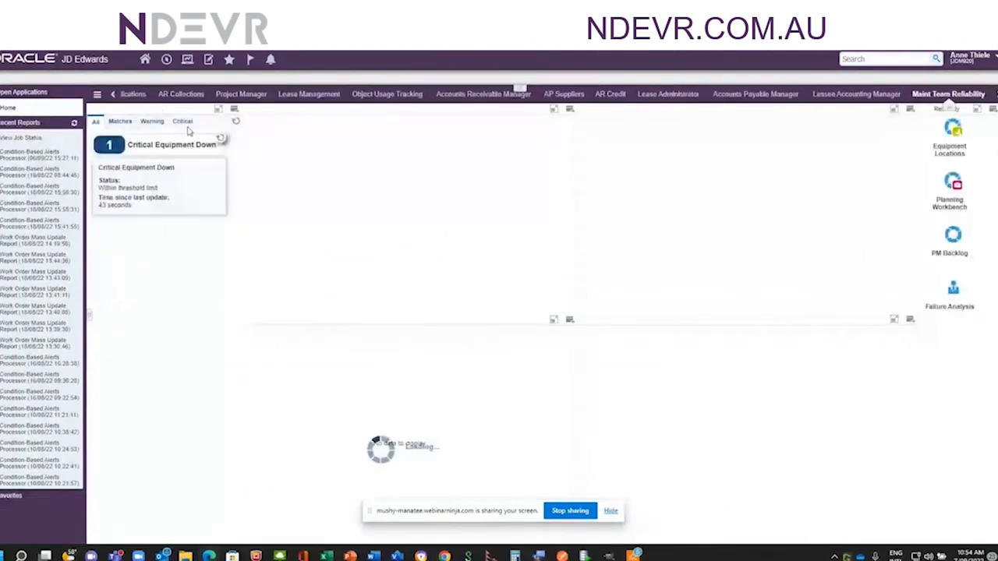
click(153, 146)
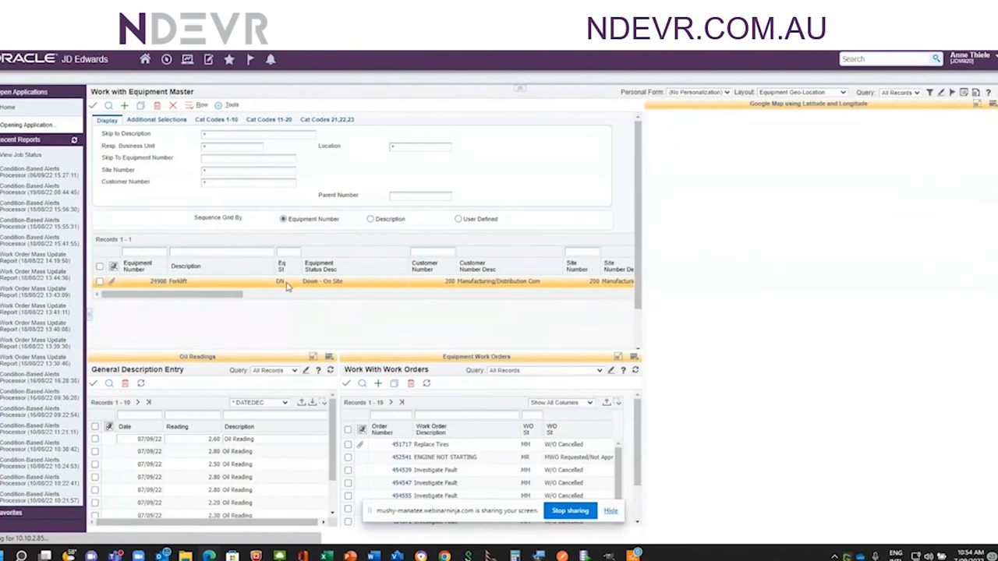
click(99, 282)
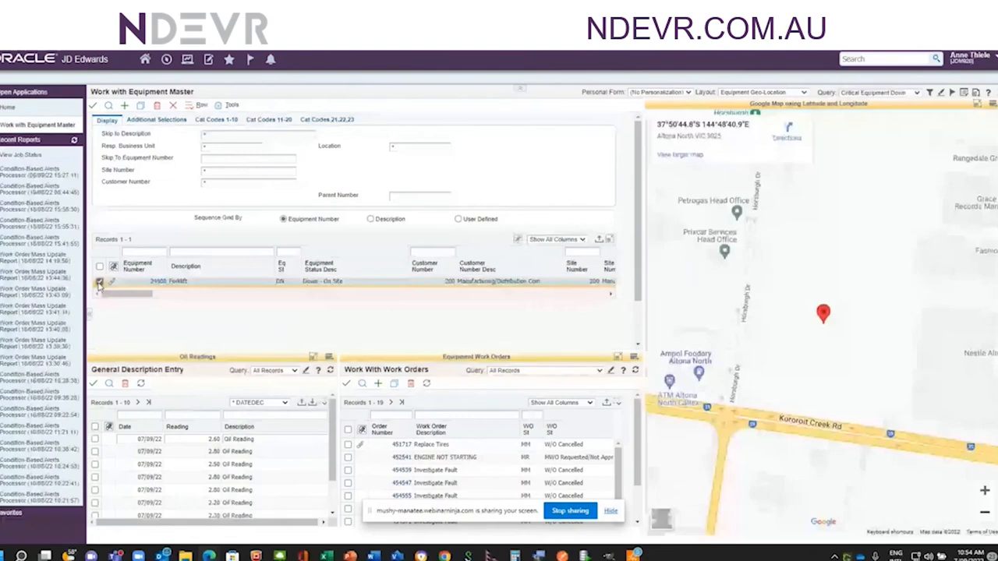
key(F5)
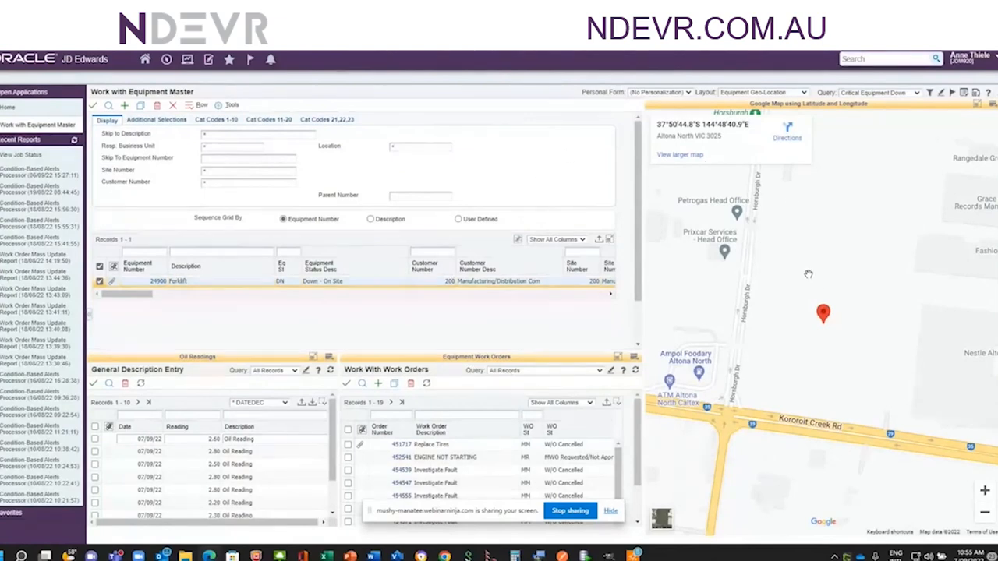
scroll(812, 275, down, 2)
scroll(809, 275, down, 3)
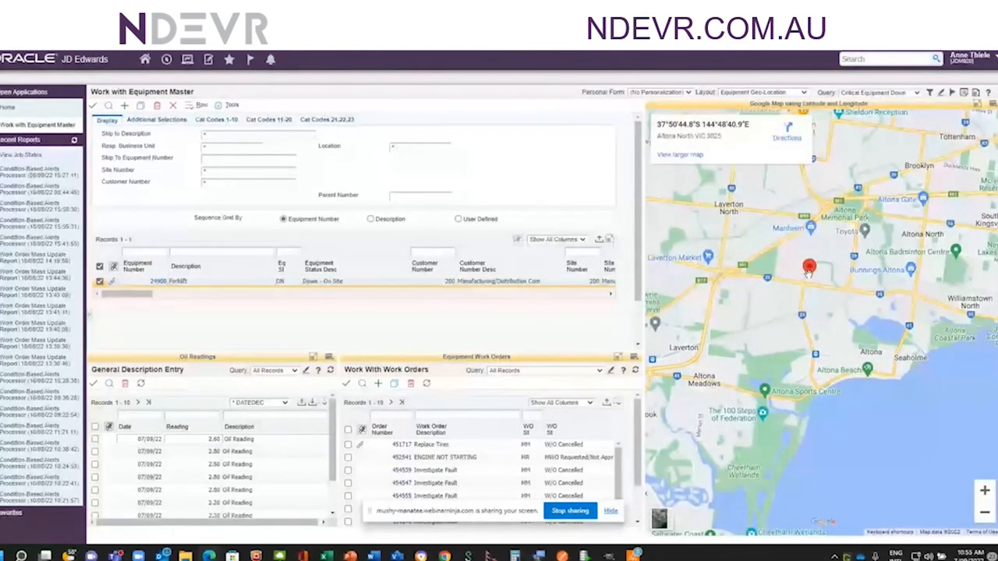
scroll(809, 272, down, 1)
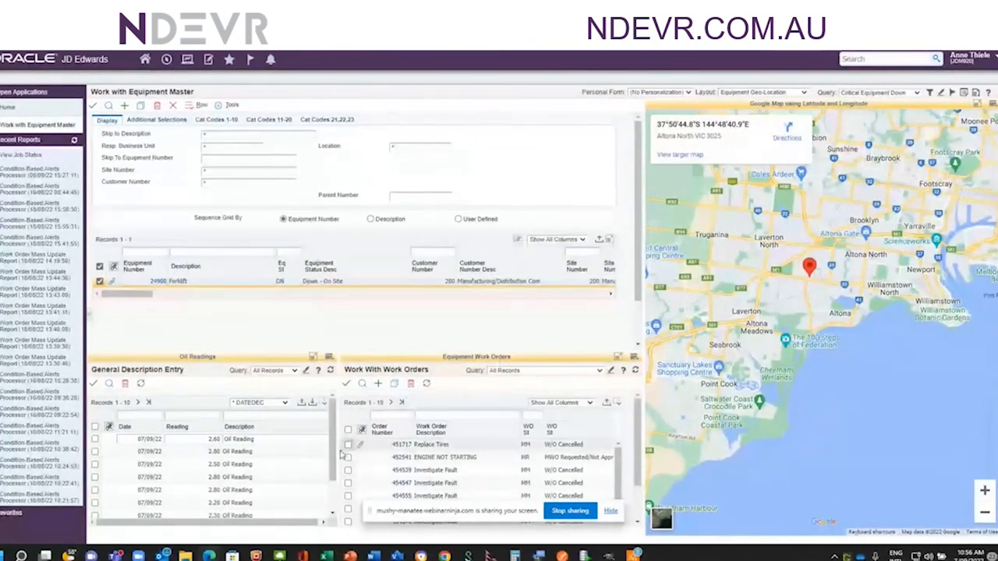
Look through the Forklift record's row options, including the Equipment Master and Supplemental groups, and dismiss them.
right_click(101, 283)
mouse_move(146, 242)
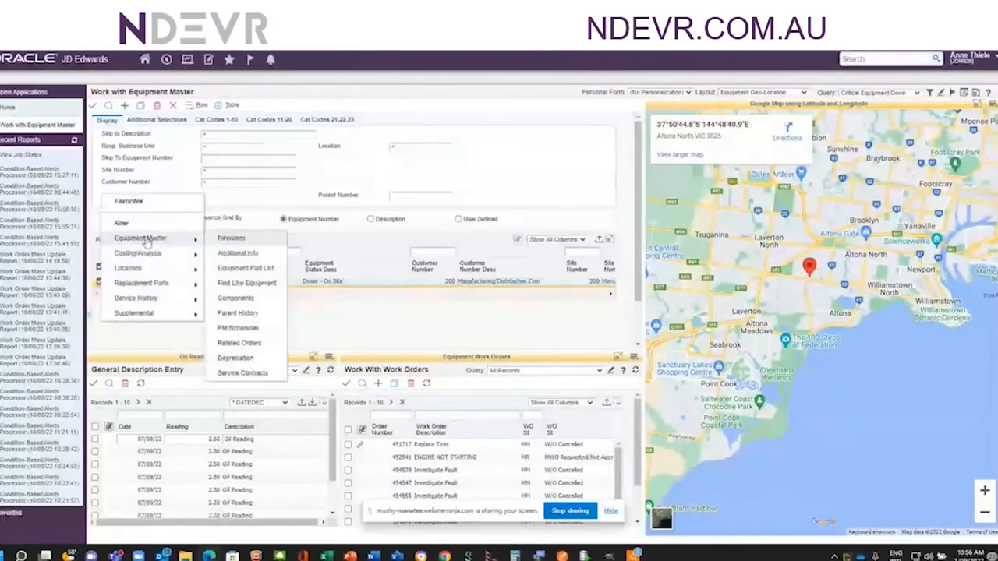
mouse_move(134, 313)
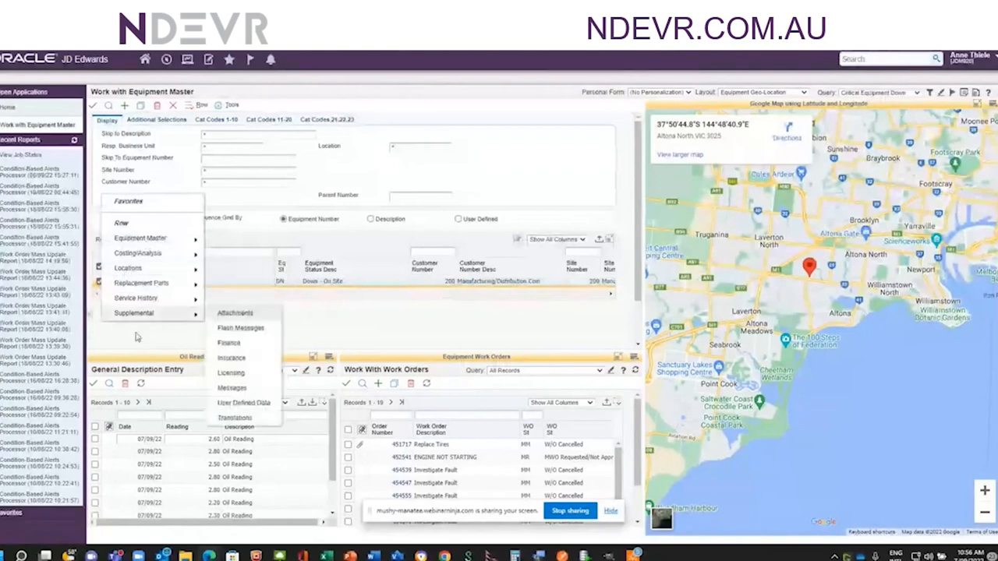
click(394, 323)
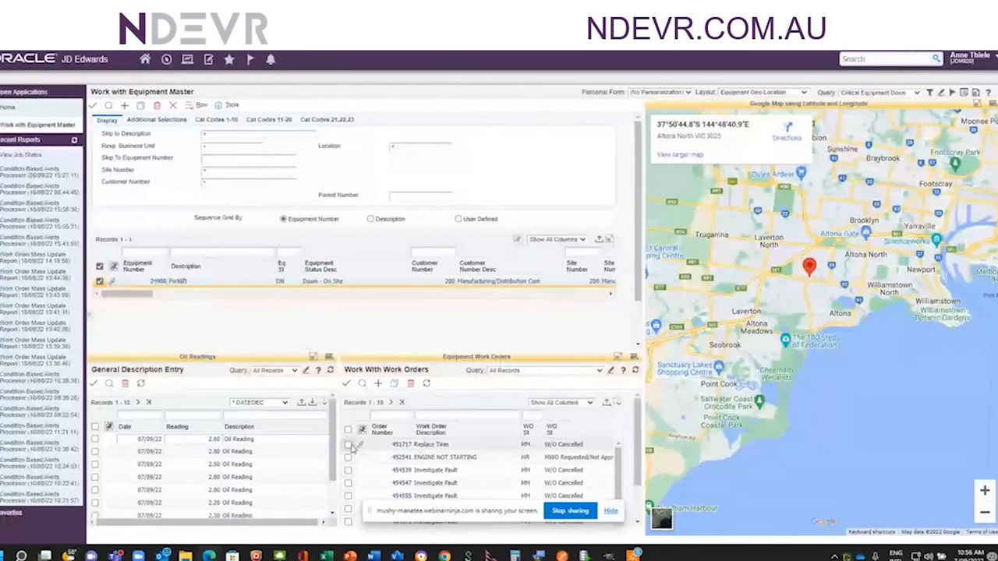
click(349, 444)
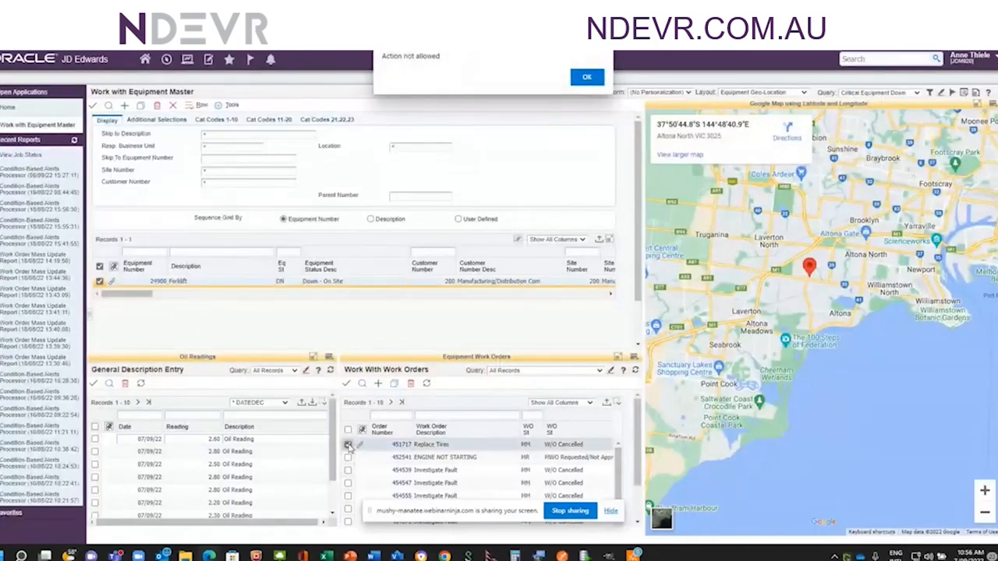
click(586, 76)
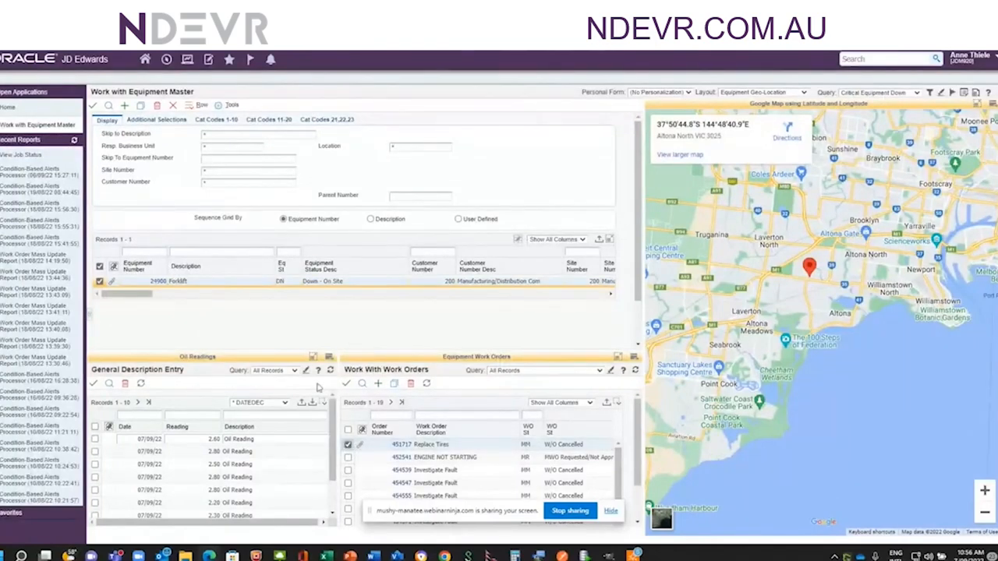
click(348, 445)
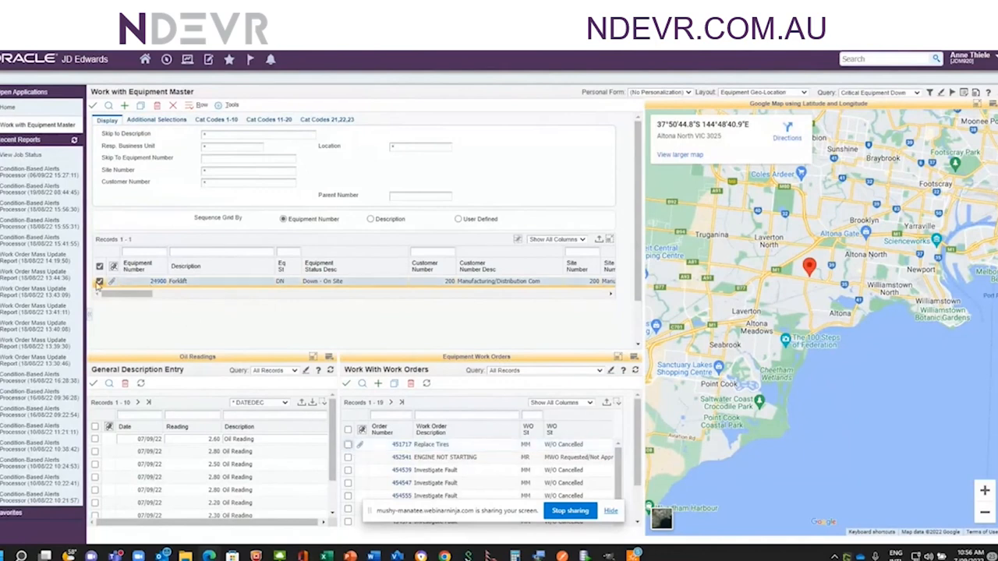
Look through the Forklift record's row options, including the Address Book and Business Unit groups under Locations, and dismiss them.
right_click(102, 285)
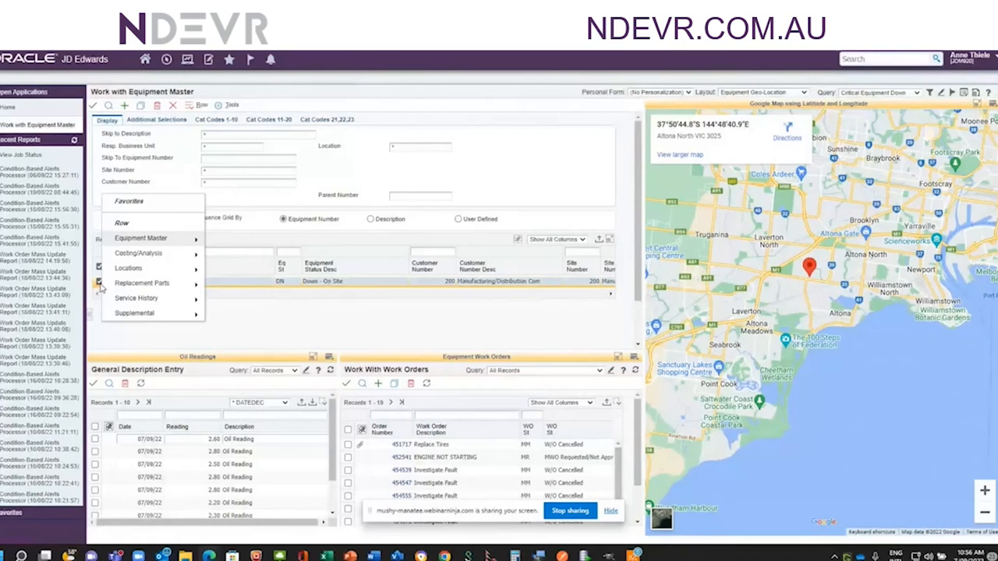
mouse_move(141, 245)
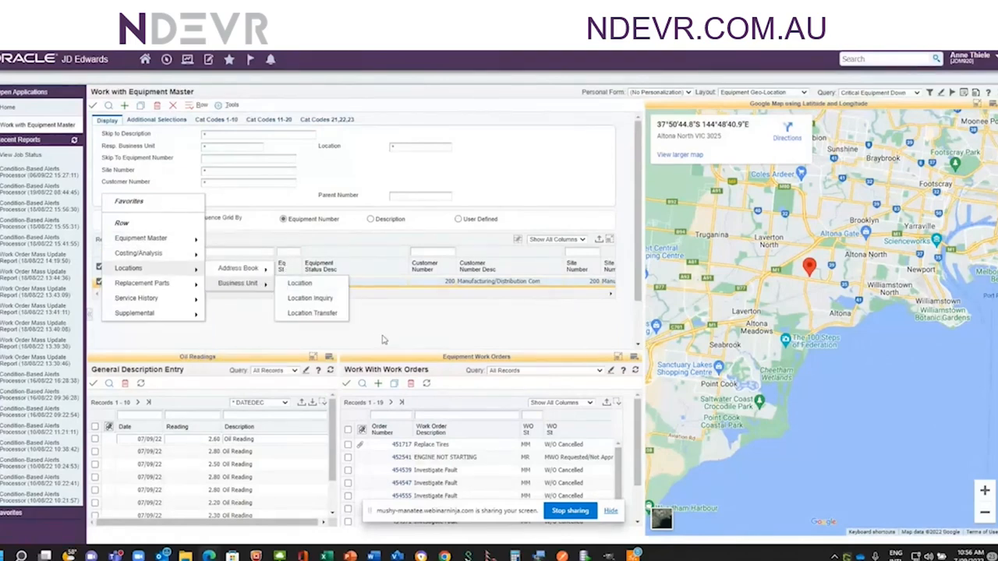
click(417, 328)
drag(134, 298, 264, 310)
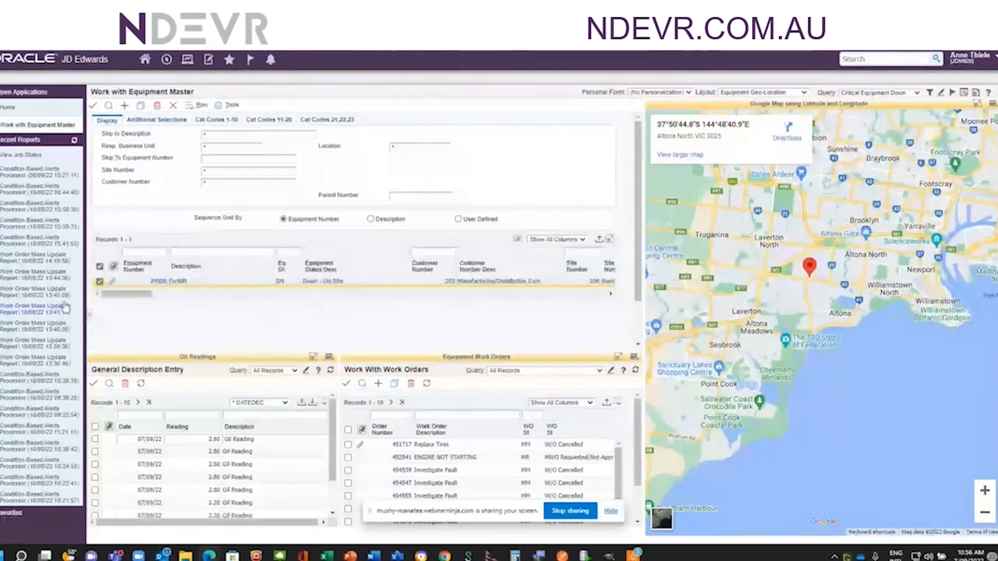
Return to the dashboard, open the Open Maintenance Alerts watchlist, and open the work order revisions for the Forklift's Check Oil alert.
click(173, 104)
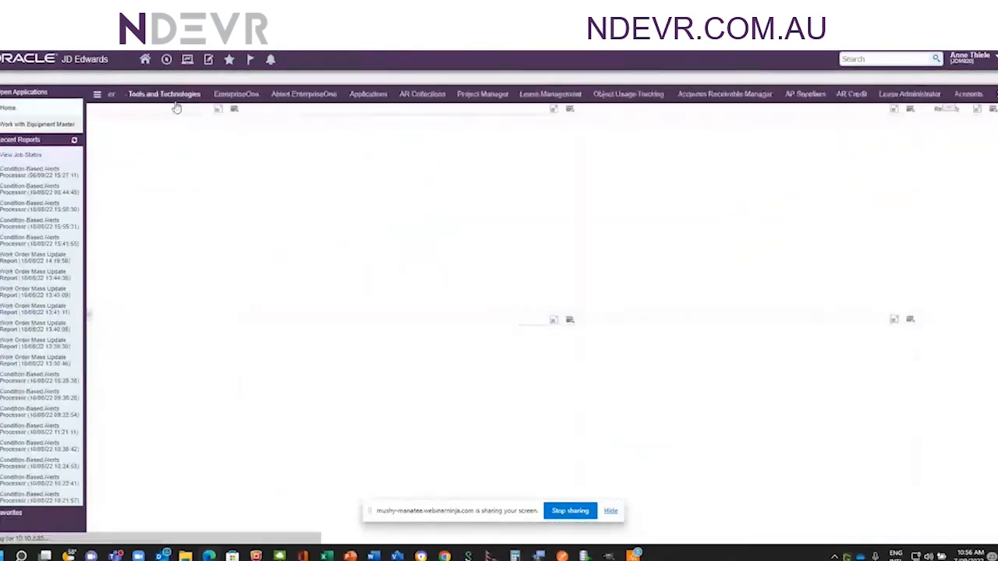
click(142, 180)
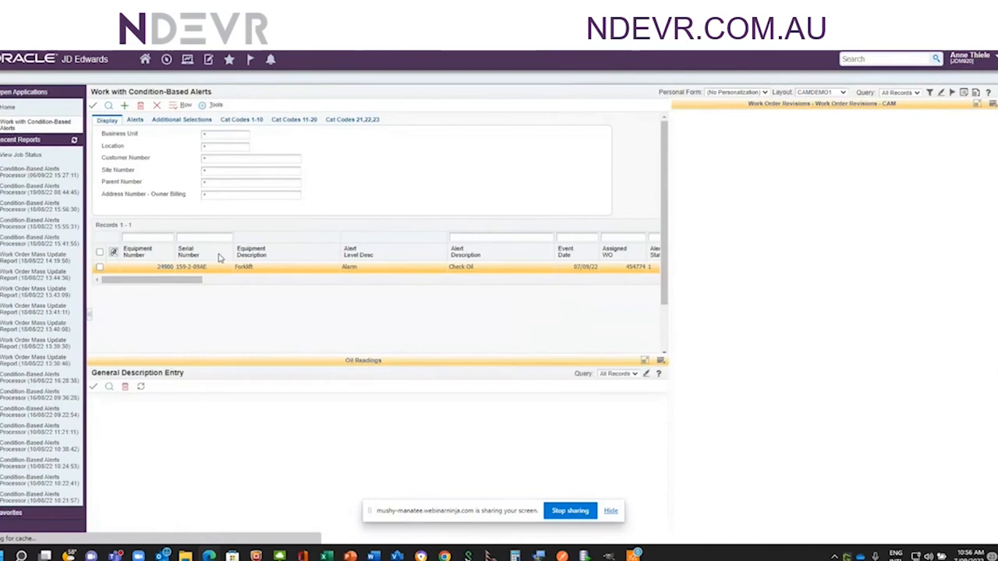
click(99, 267)
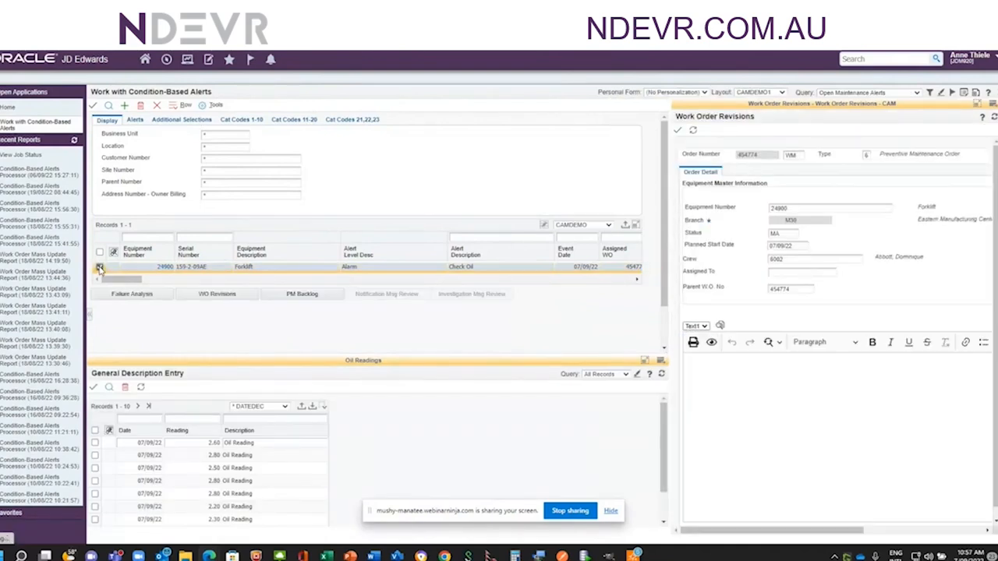
click(213, 297)
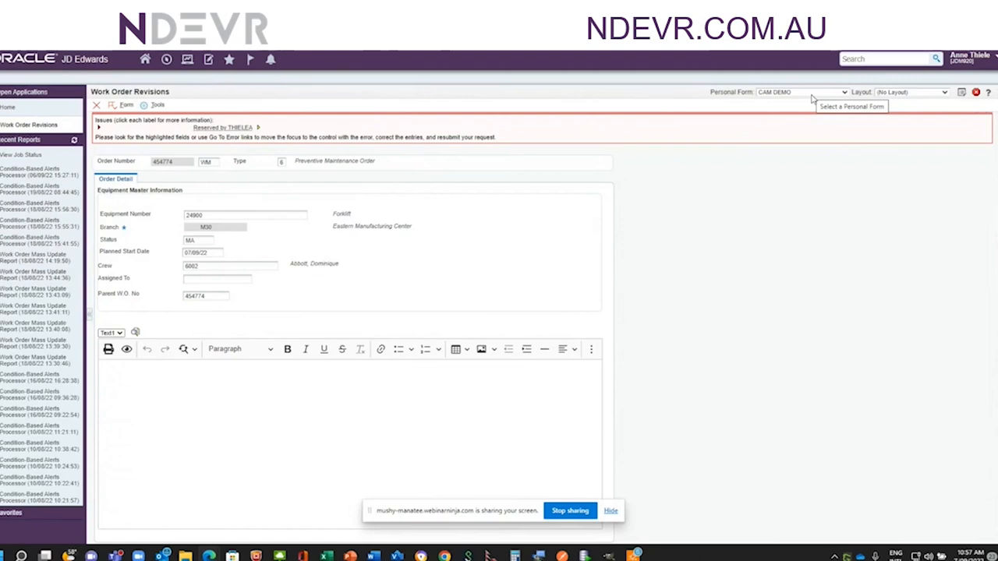
Show the work order without personalization and look through its Planning, Classification, Accounting, Attachment and Order Detail information.
click(844, 93)
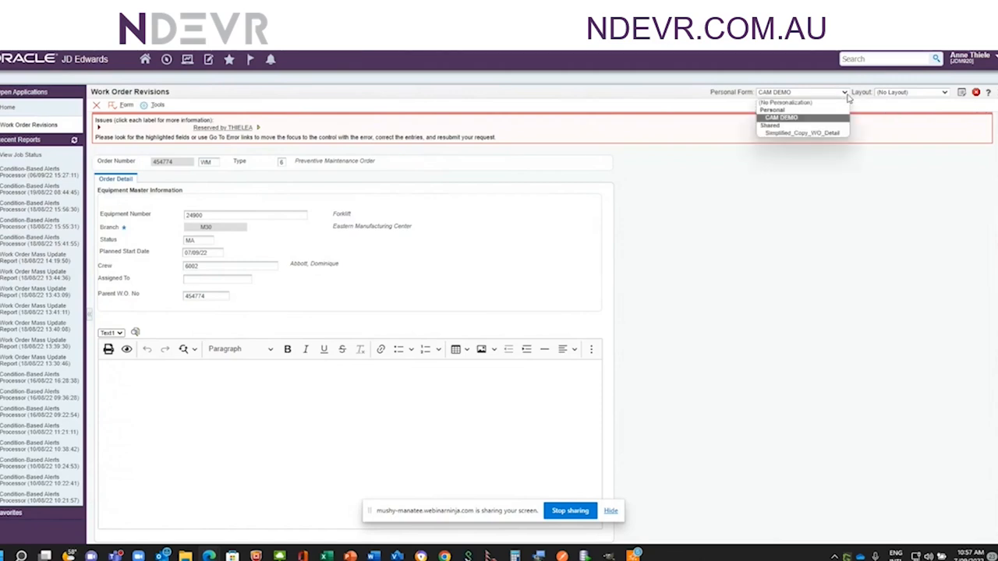
click(811, 100)
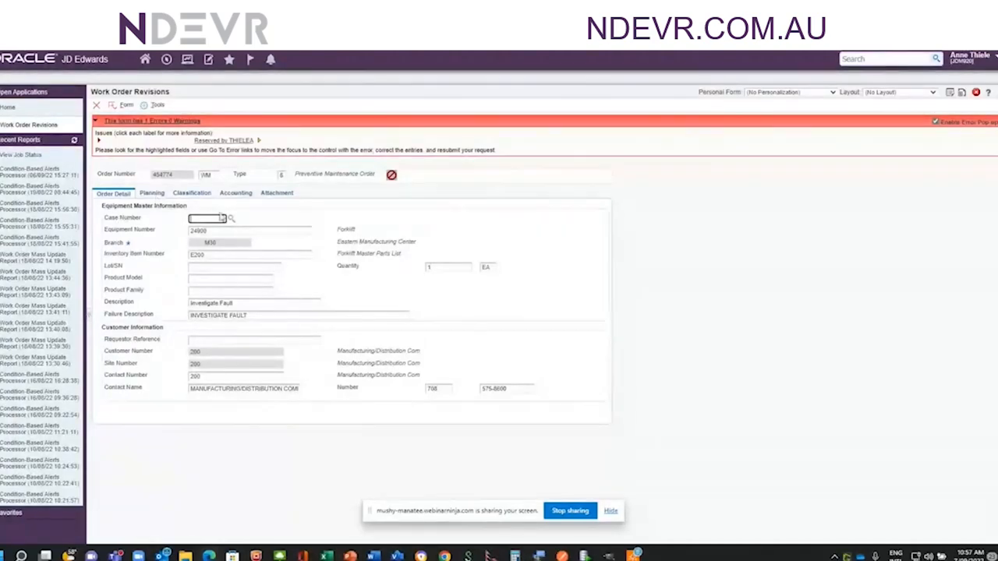
click(155, 194)
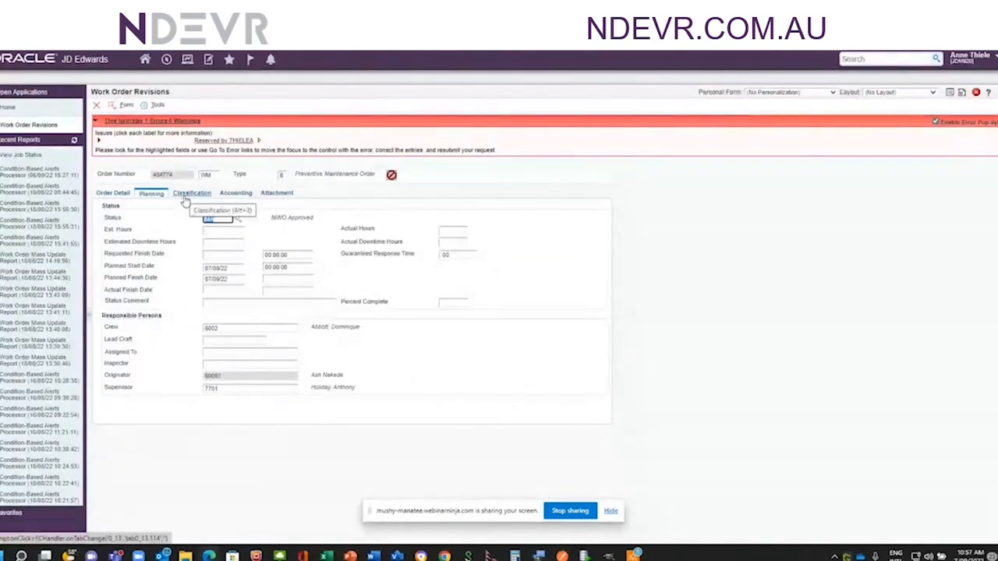
click(187, 195)
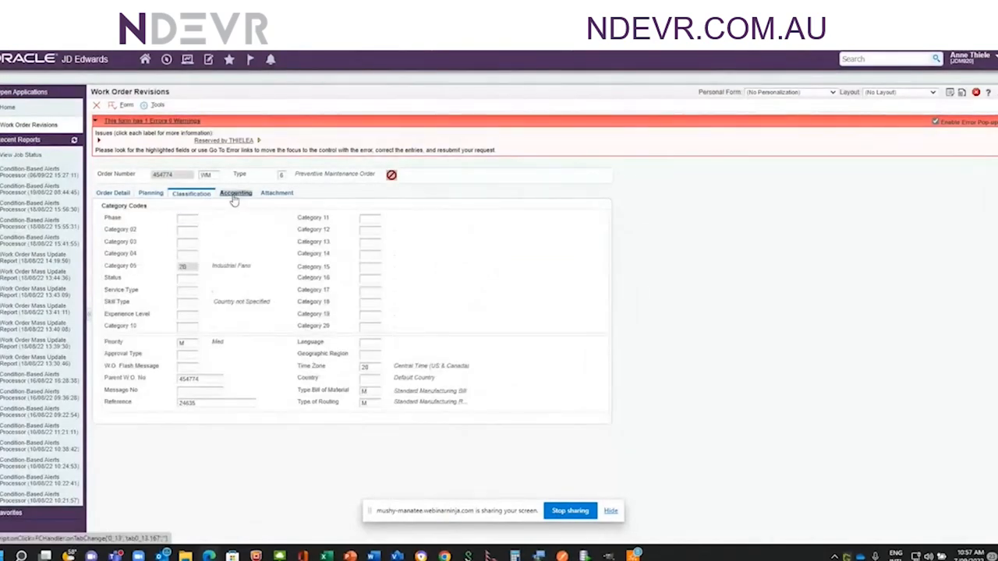
click(235, 194)
click(279, 195)
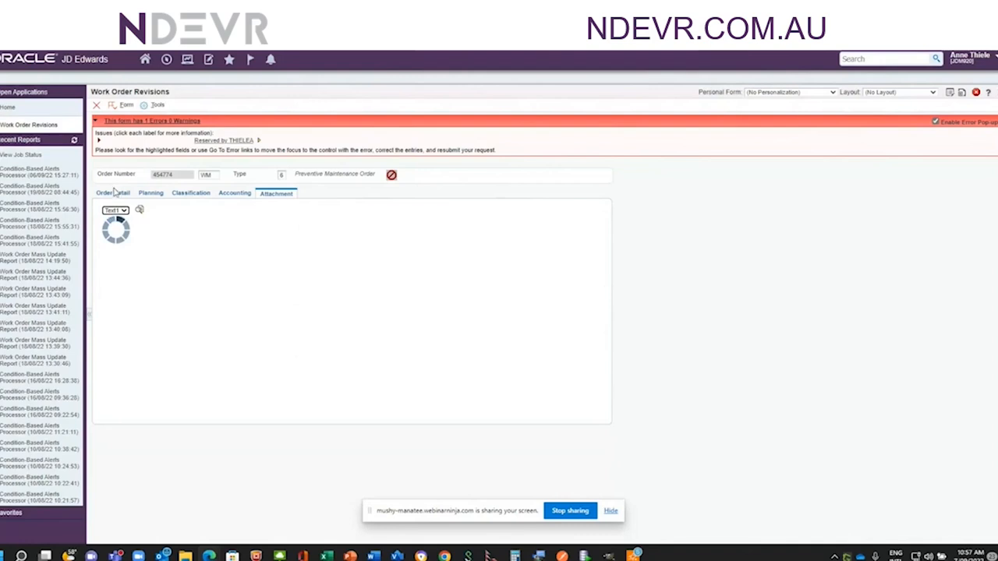
click(113, 193)
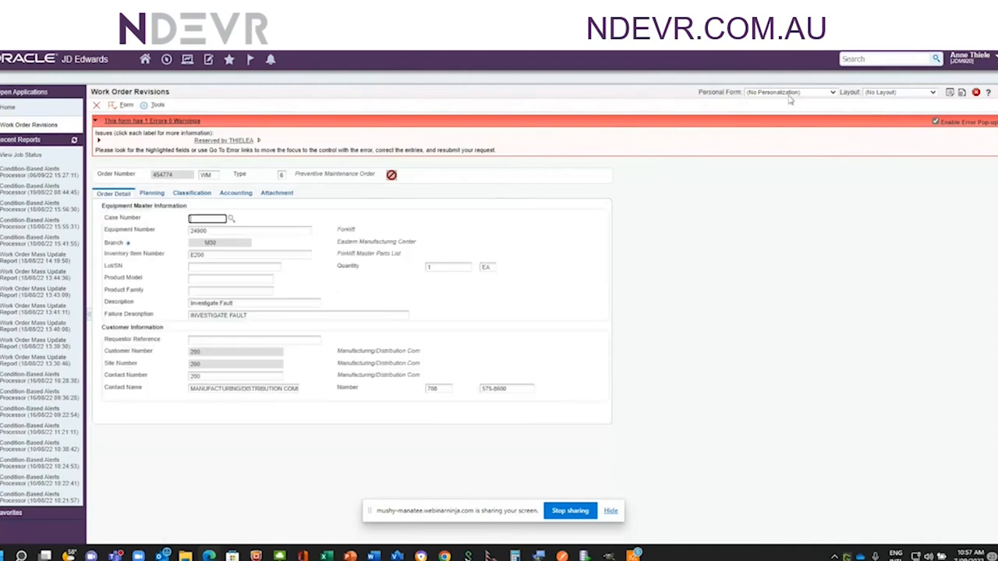
Reapply the CAM DEMO personal form to the work order and close the work order revisions.
click(832, 92)
click(768, 117)
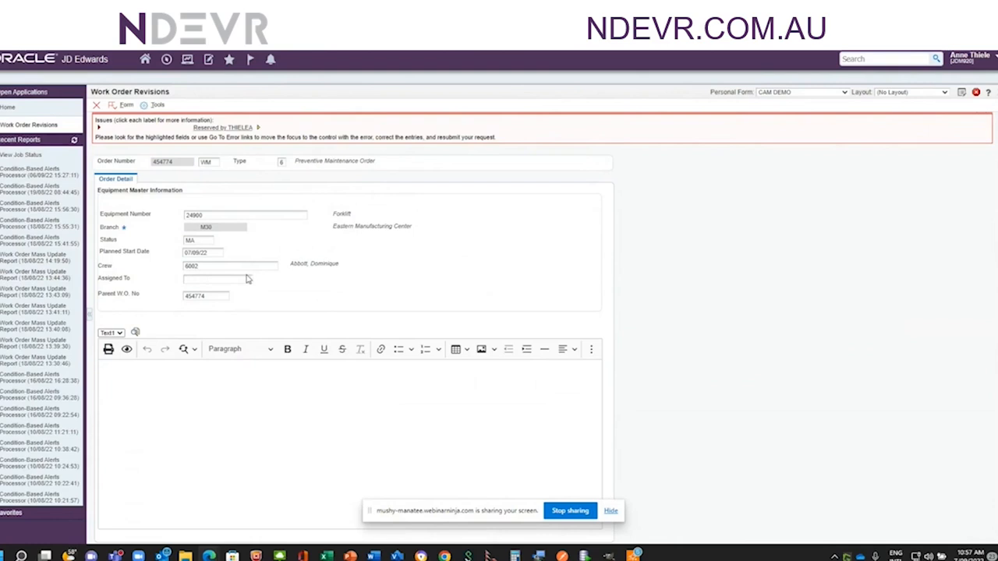
click(96, 107)
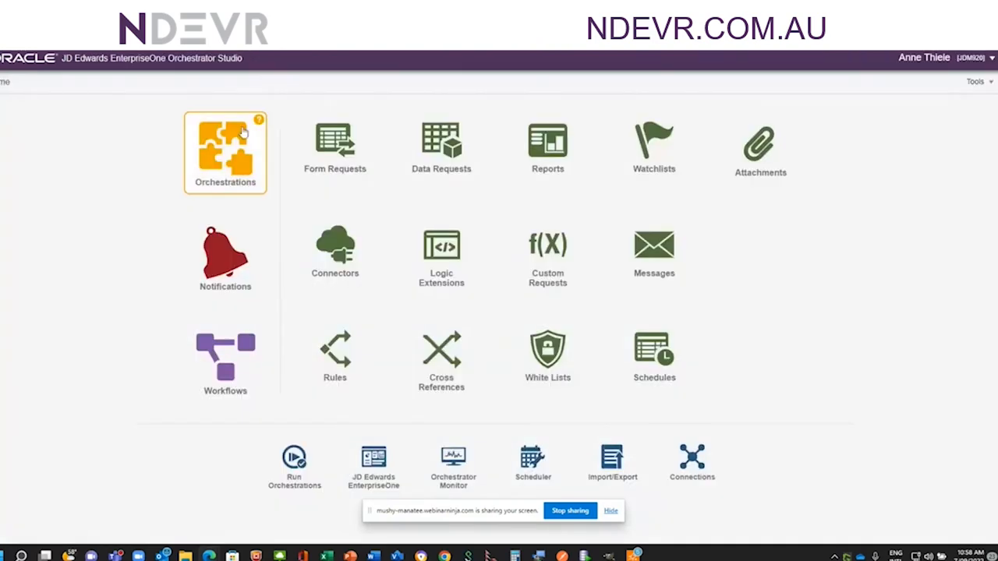
Sign back in to Orchestrator Studio with the user name and account password, and open the Orchestrations designer.
click(223, 133)
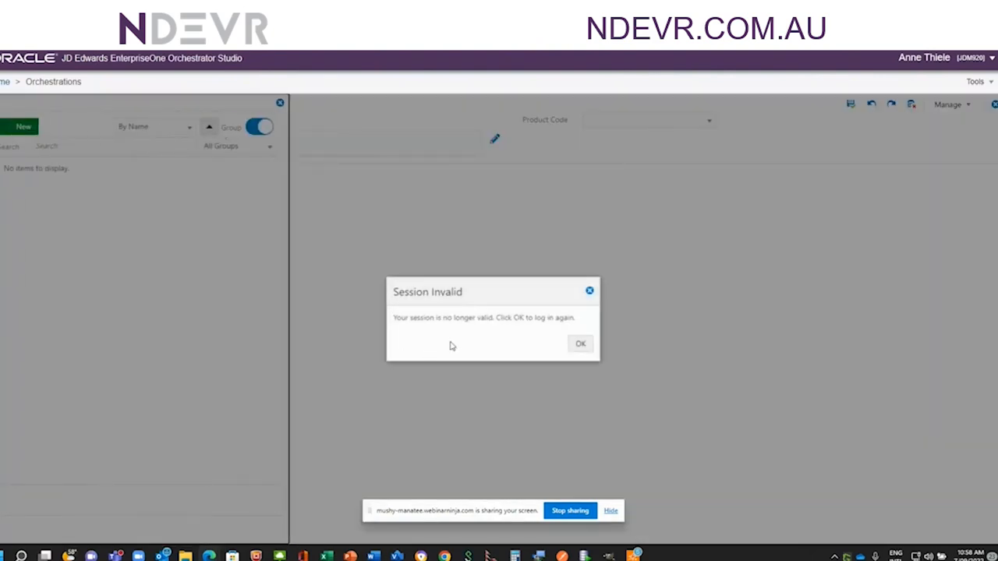
click(575, 344)
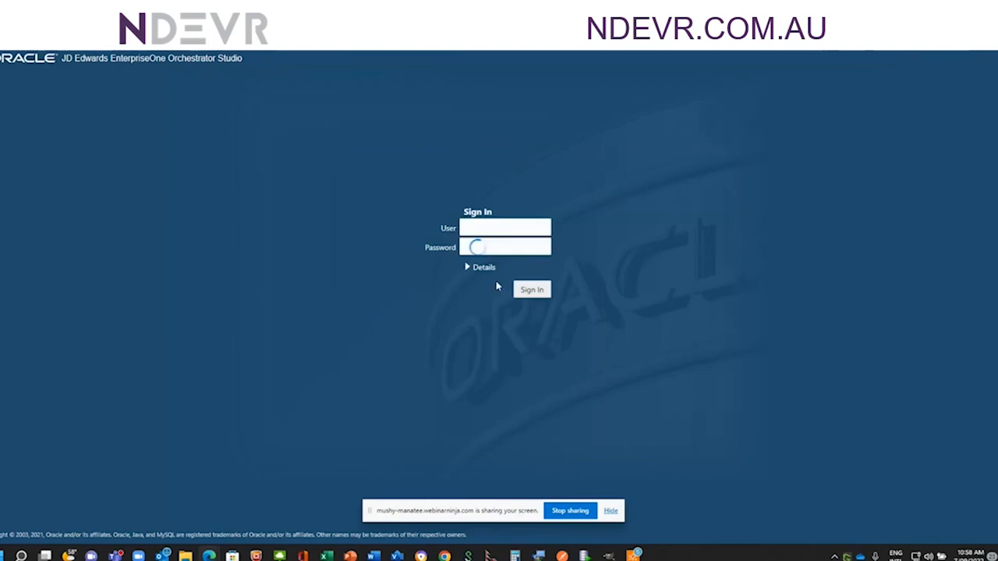
click(492, 229)
click(475, 264)
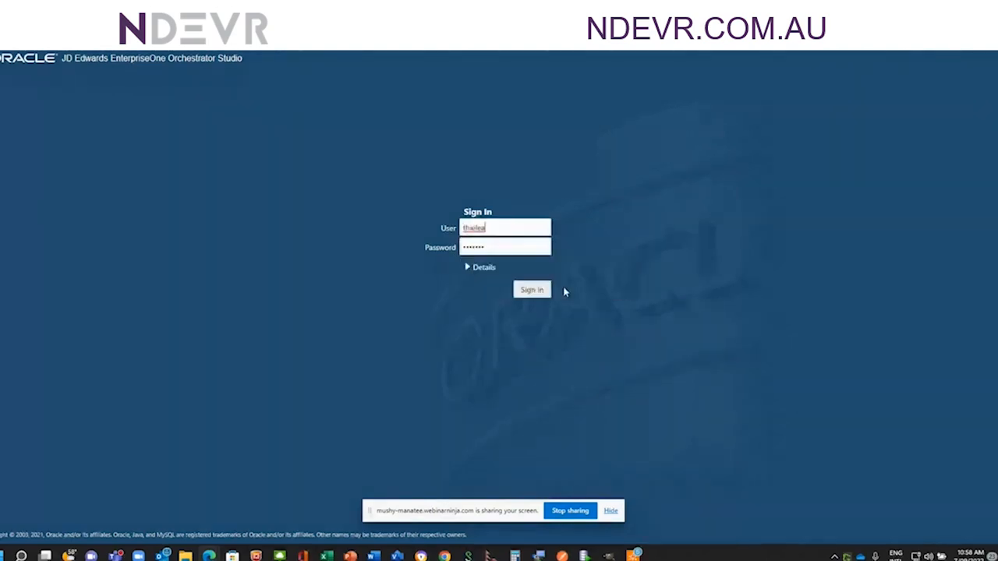
click(534, 289)
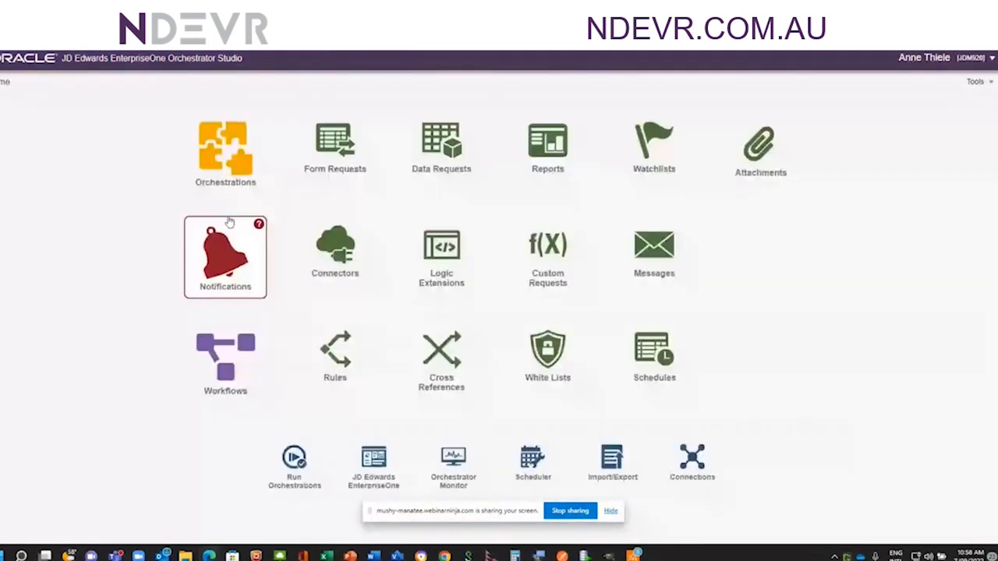
click(214, 163)
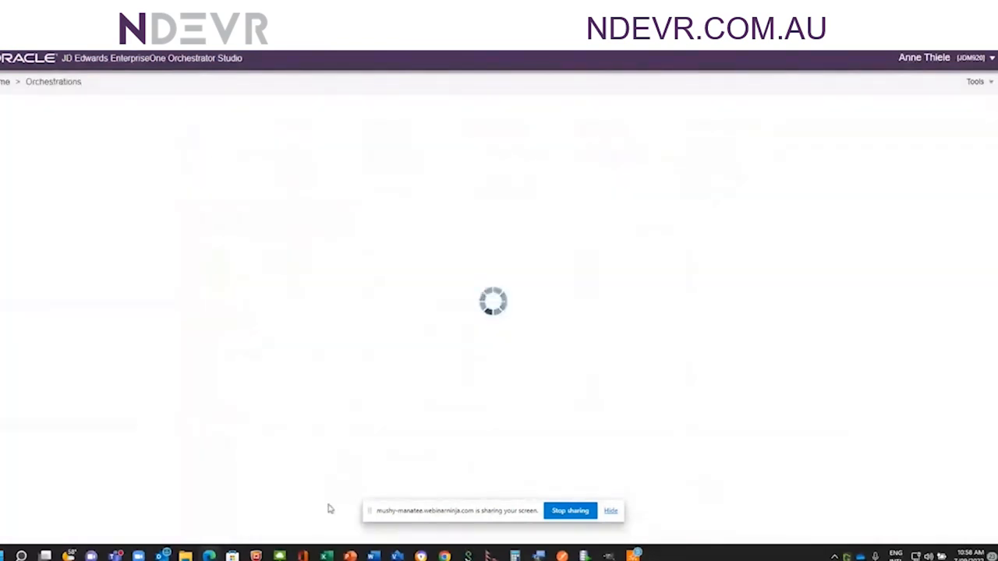
Switch to Postman, copy the orchestration name CAM_EQUIPMENT_CONDITION_ALERT from the Send Oil Readings request URL, and return to Orchestrator Studio.
mouse_move(350, 555)
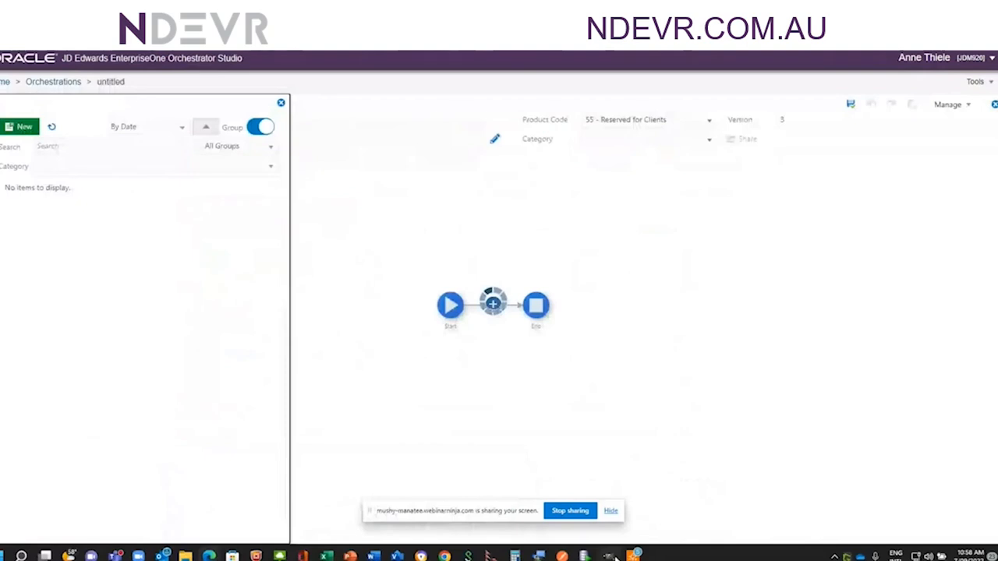
click(561, 555)
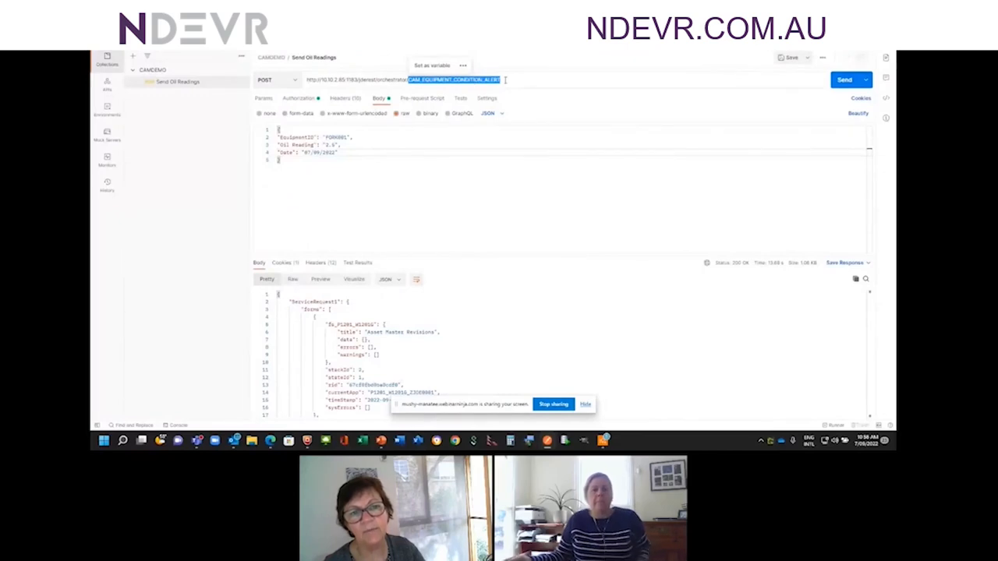
drag(502, 79, 407, 81)
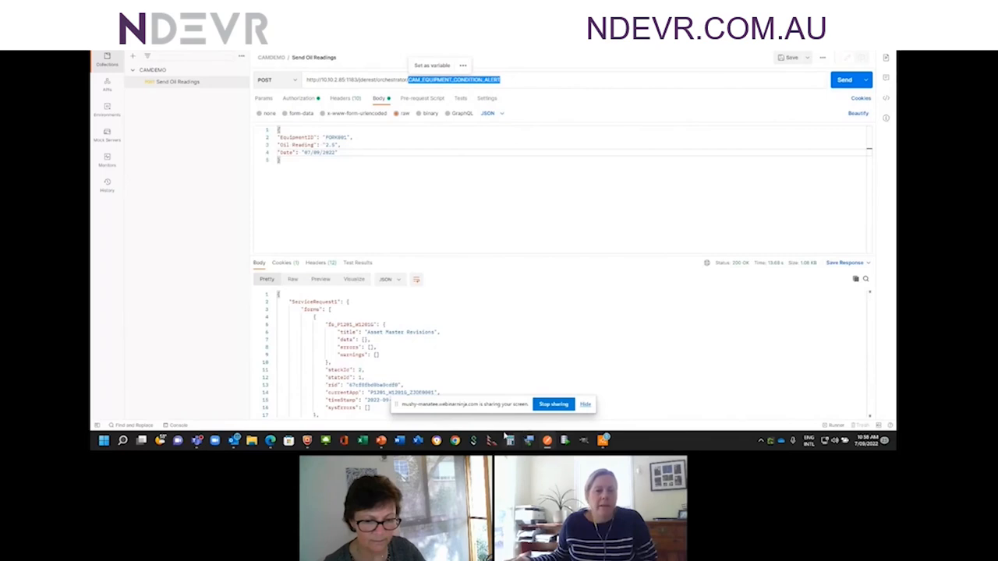
click(547, 441)
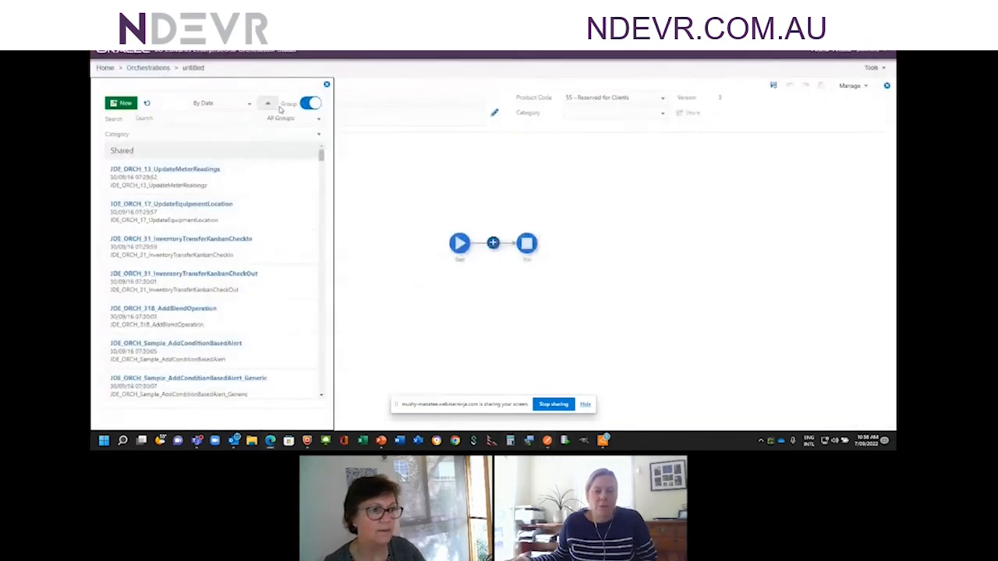
Search the orchestrations for CAM_EQUIPMENT_CONDITION_ALERT and open that orchestration's flow diagram.
click(151, 118)
text(CAM_EQUIPMENT_CONDITION_ALERT)
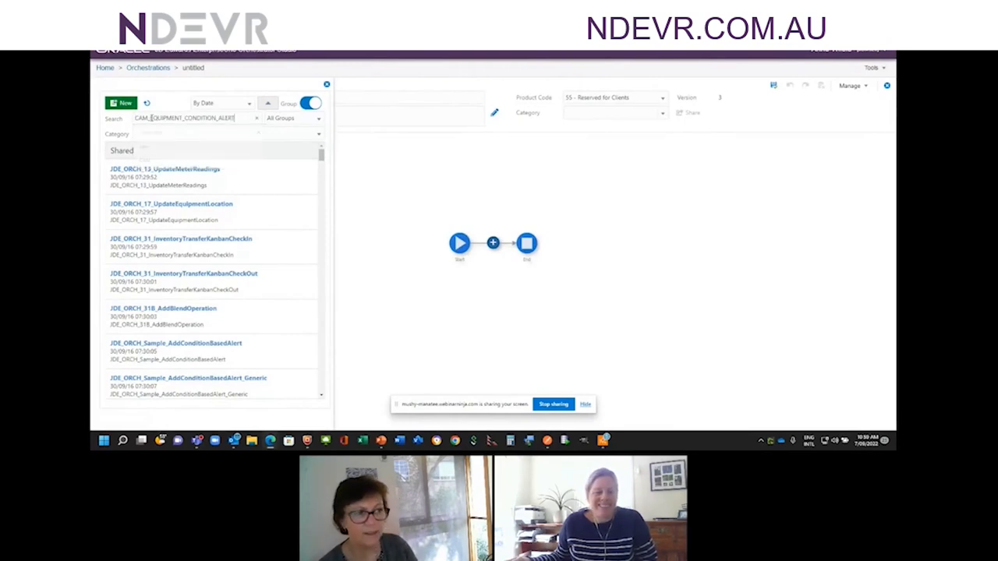
click(119, 105)
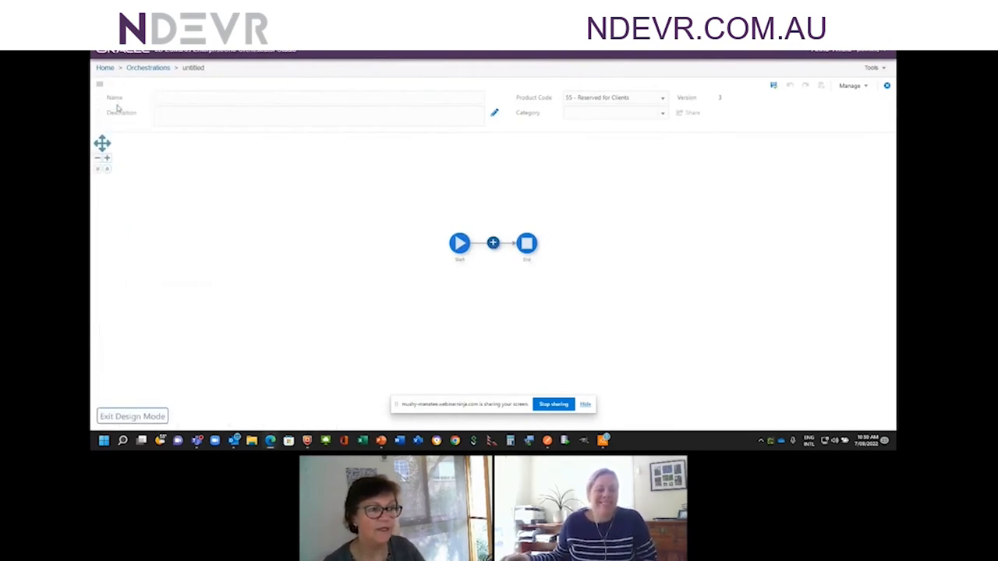
click(137, 68)
click(127, 183)
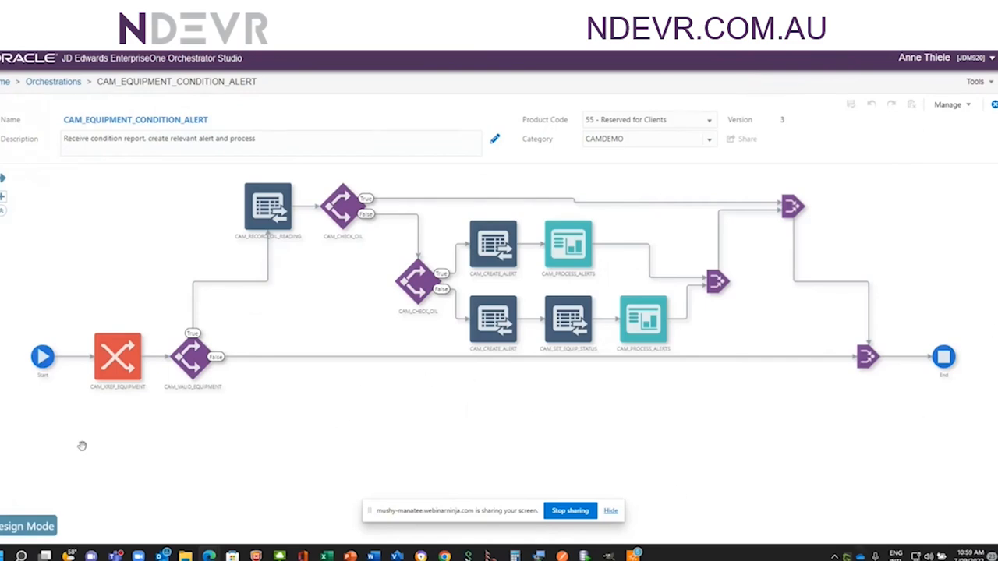
Examine the EquipmentID value in the Postman request body alongside the orchestration's CAM_XREF_EQUIPMENT cross reference.
mouse_move(115, 357)
click(563, 556)
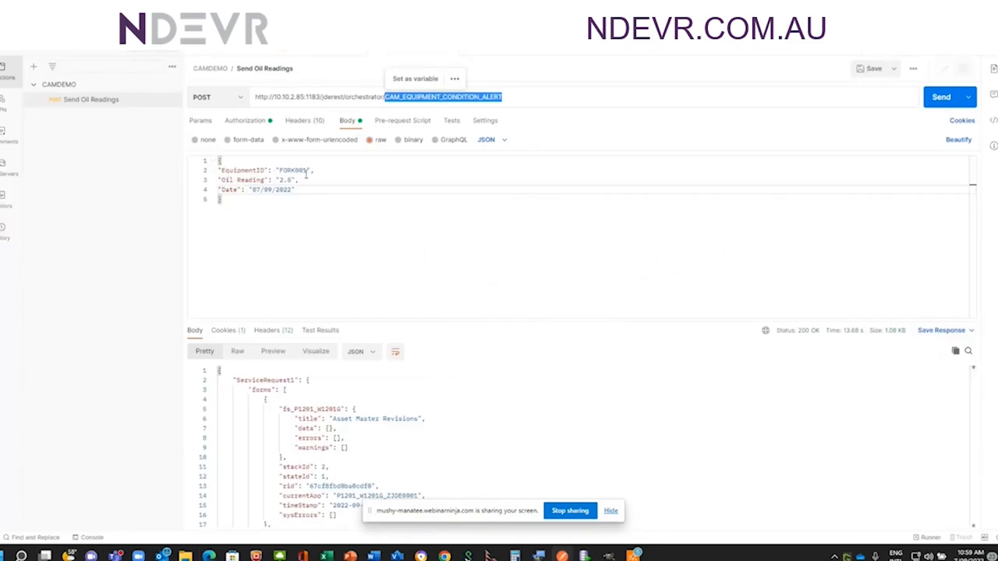
drag(306, 170, 280, 169)
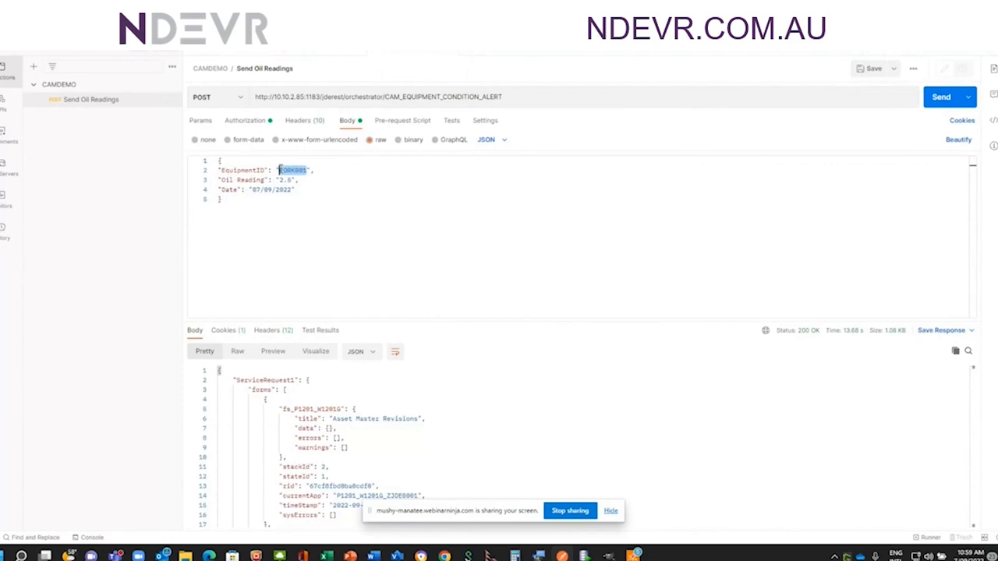
click(562, 556)
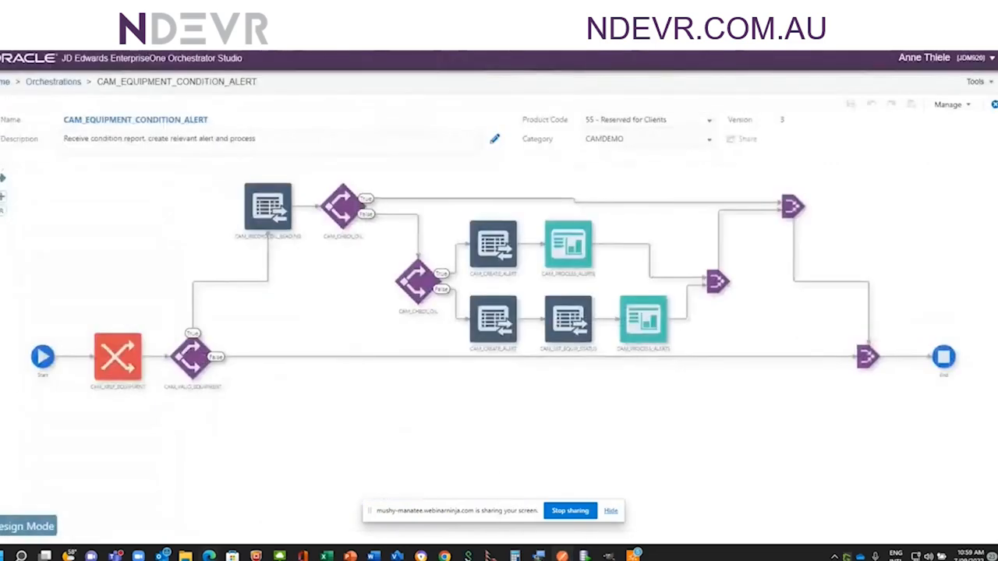
mouse_move(103, 355)
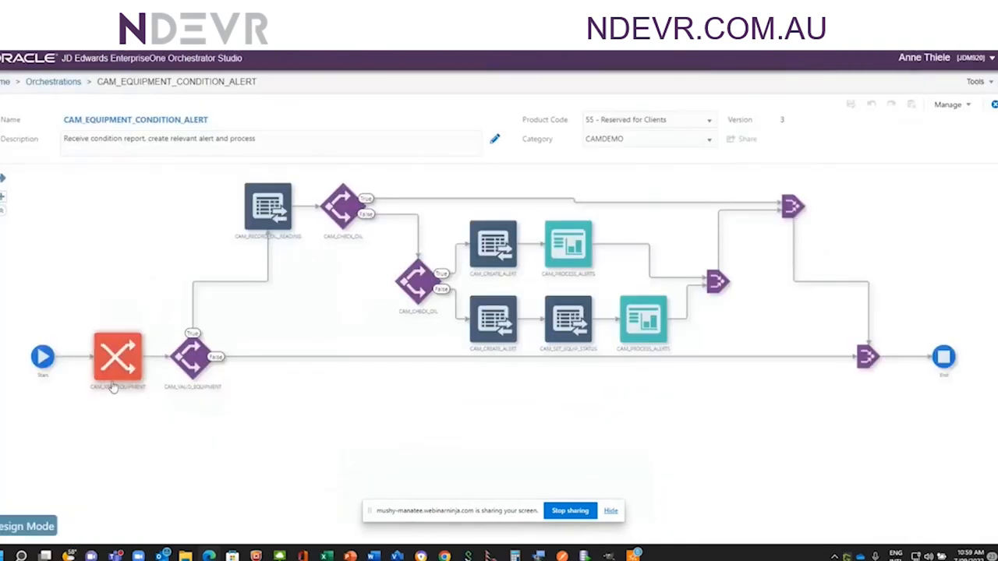
mouse_move(114, 379)
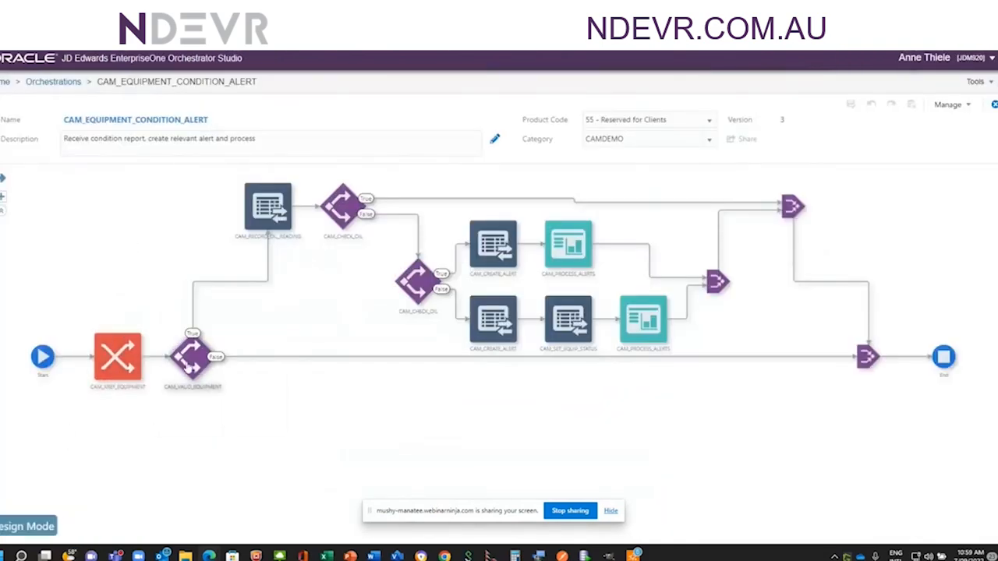
Examine the CAM_VALID_EQUIPMENT rule, and check the latest recorded oil reading in the JD Edwards alerts workbench before returning to Orchestrator Studio.
mouse_move(186, 357)
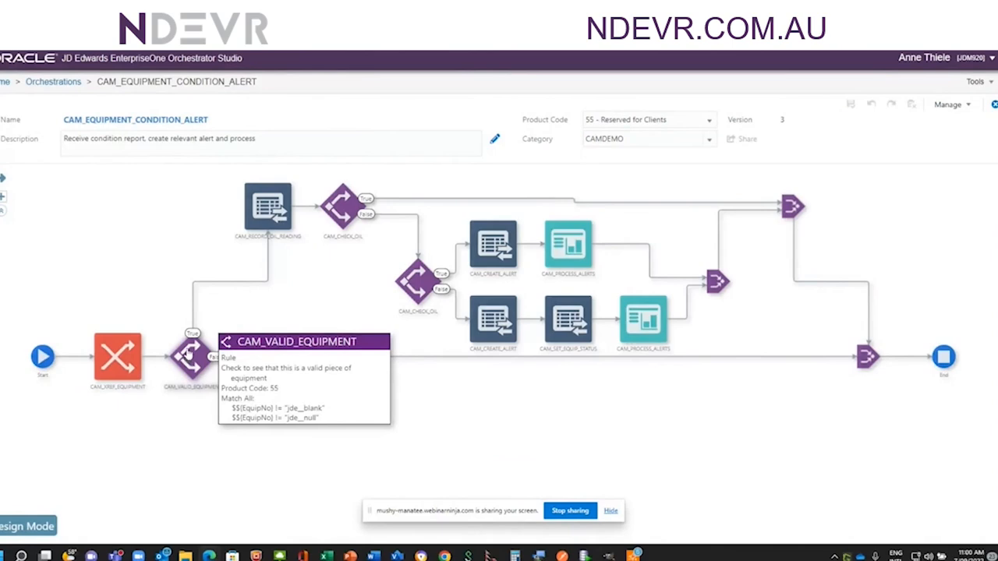
mouse_move(268, 211)
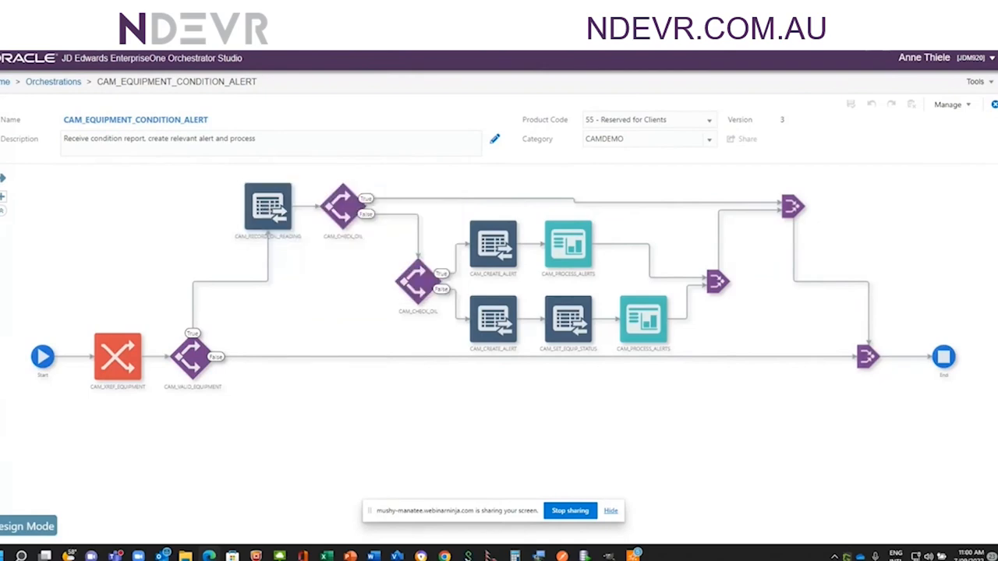
key(ctrl+Tab)
click(95, 443)
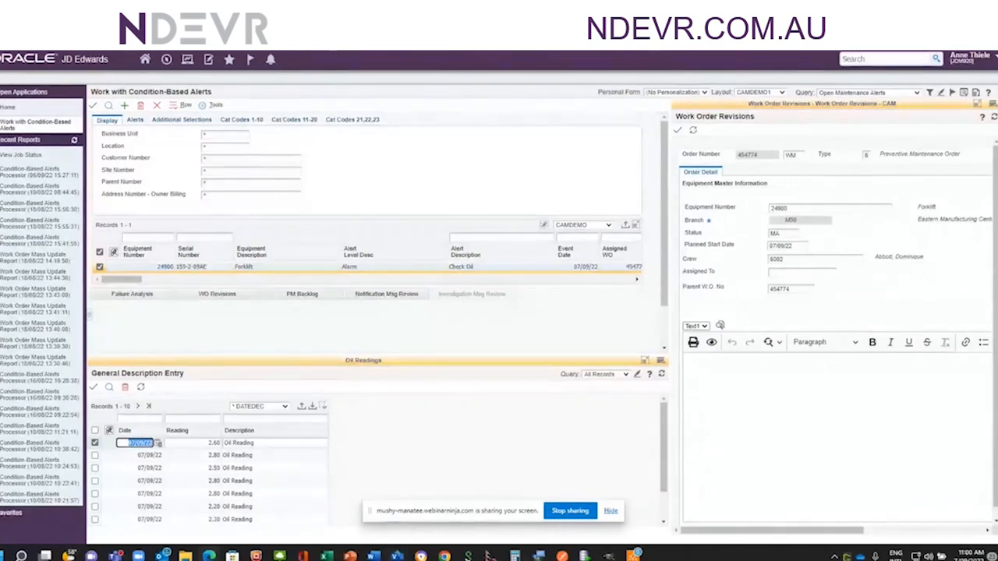
key(ctrl+Tab)
Examine the low and high default values in the transformations of both CAM_CHECK_OIL rules.
mouse_move(353, 201)
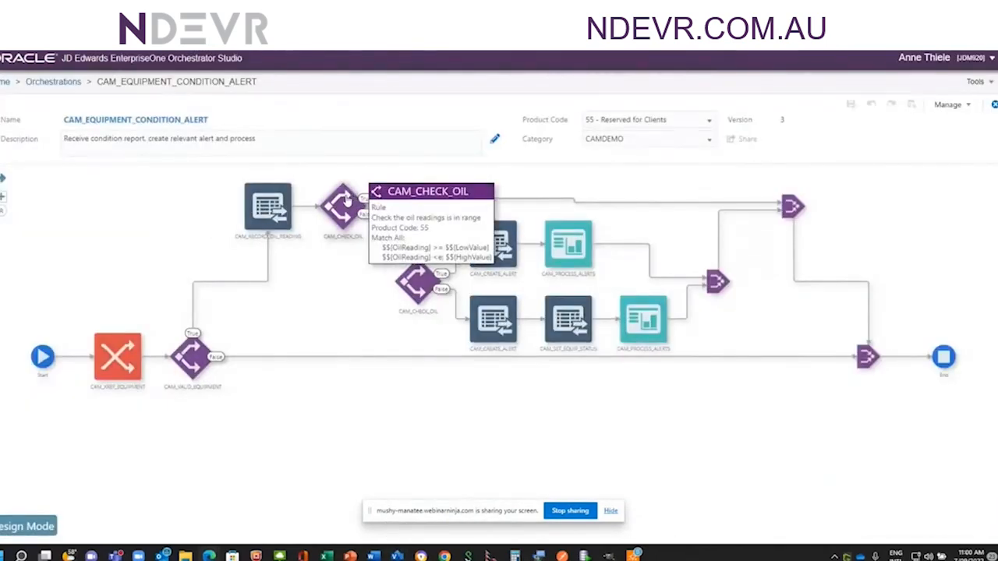
click(347, 201)
click(353, 169)
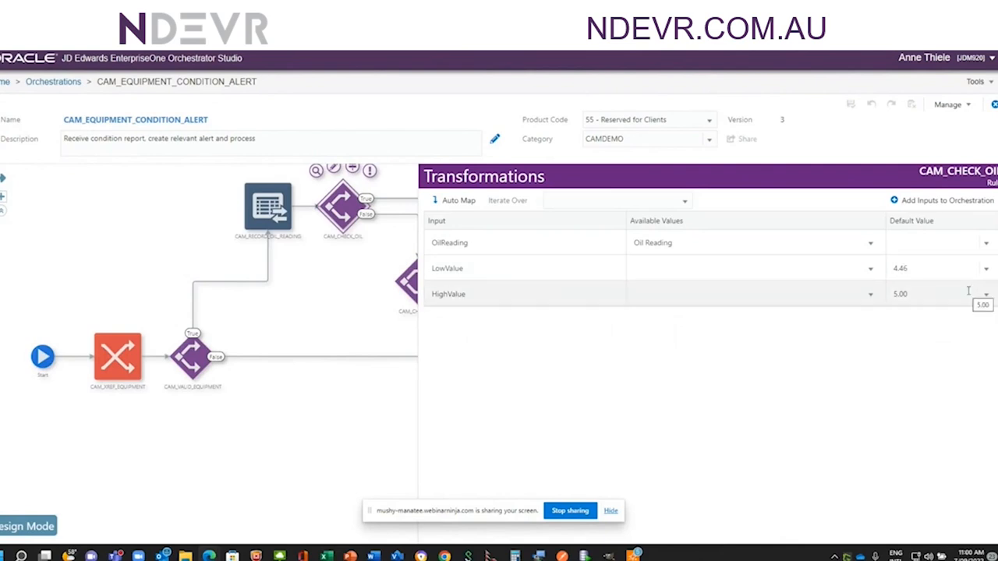
click(308, 420)
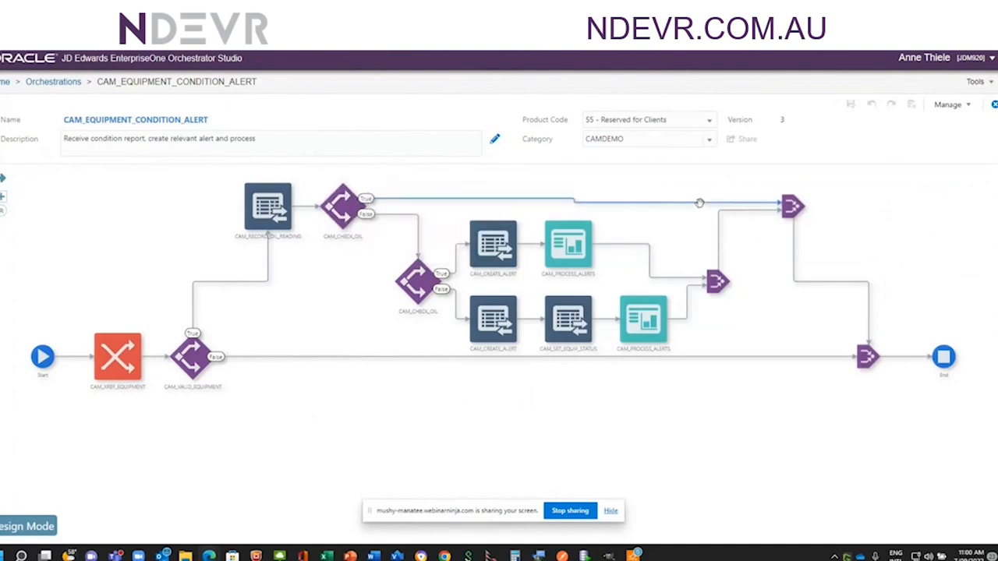
mouse_move(791, 207)
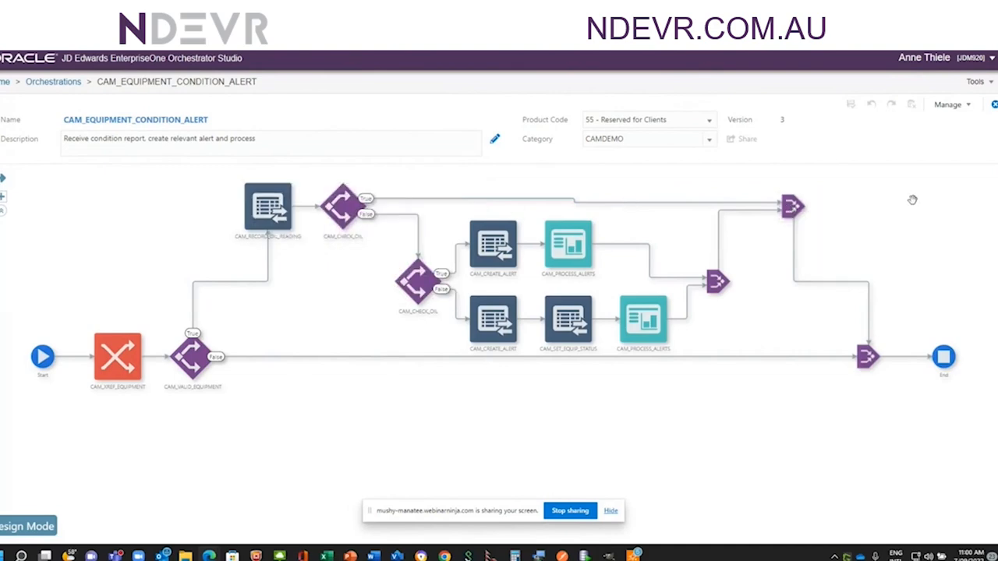
mouse_move(409, 296)
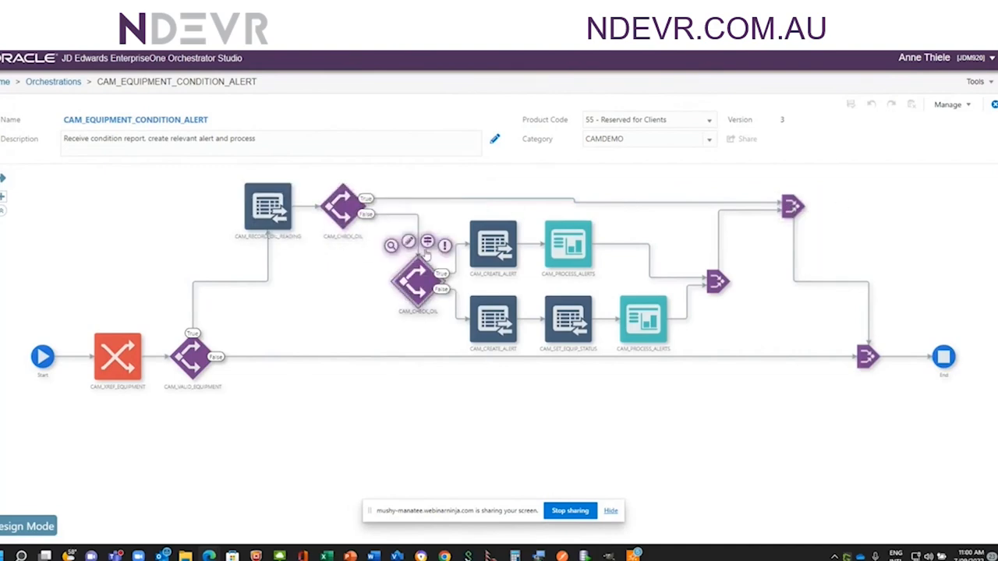
click(428, 243)
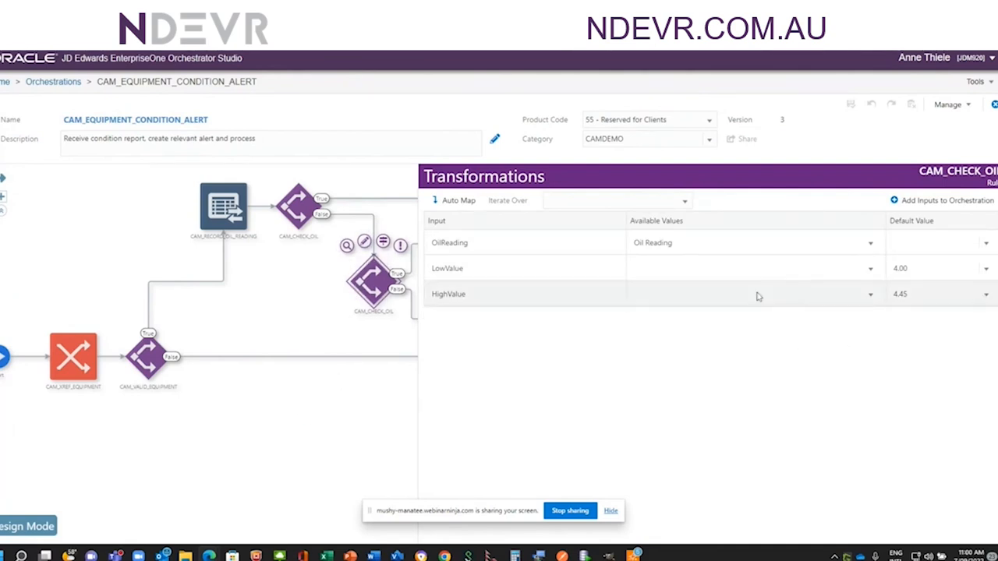
click(359, 449)
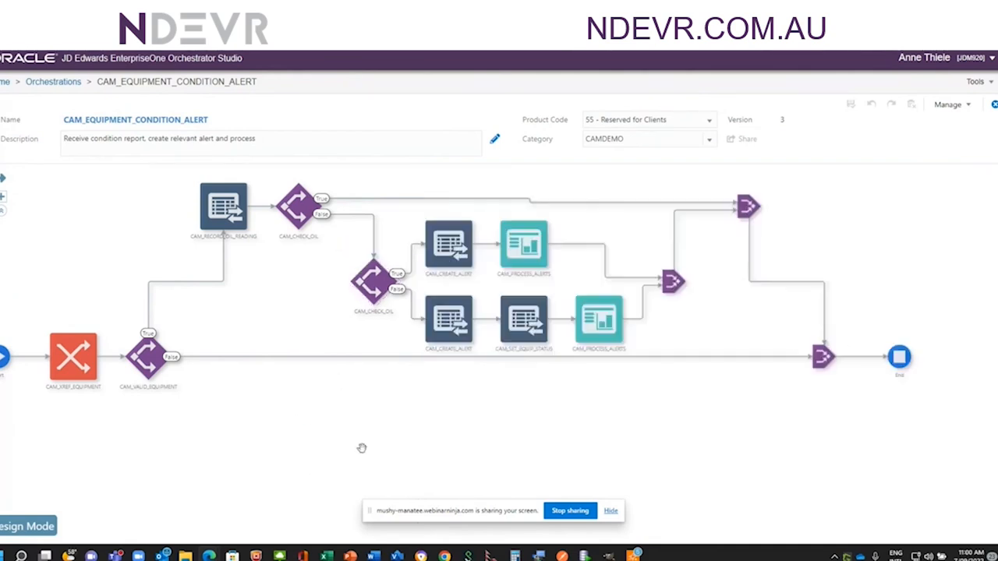
Examine the alert description and alert level defaults in the transformations of both CAM_CREATE_ALERT form requests.
click(454, 228)
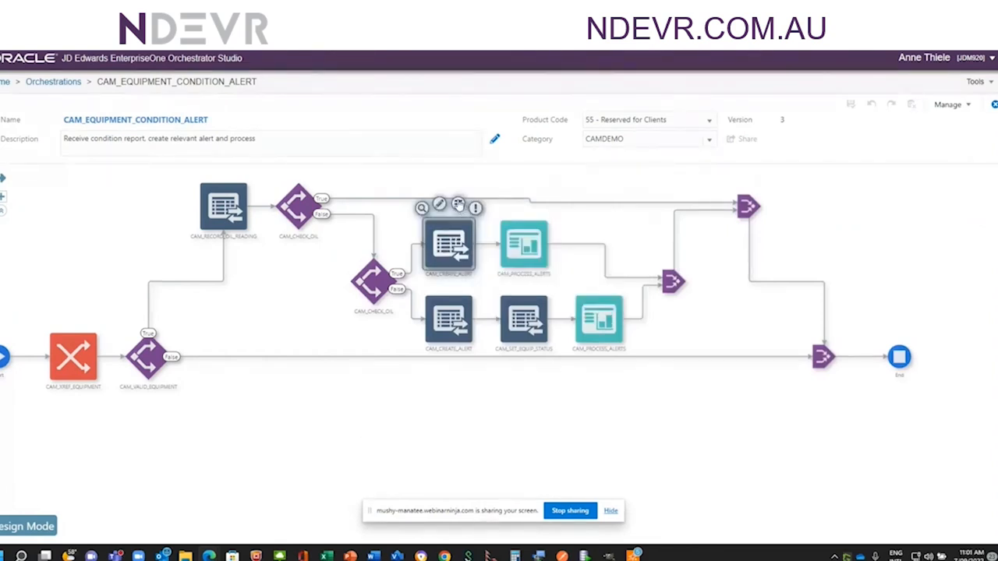
click(458, 204)
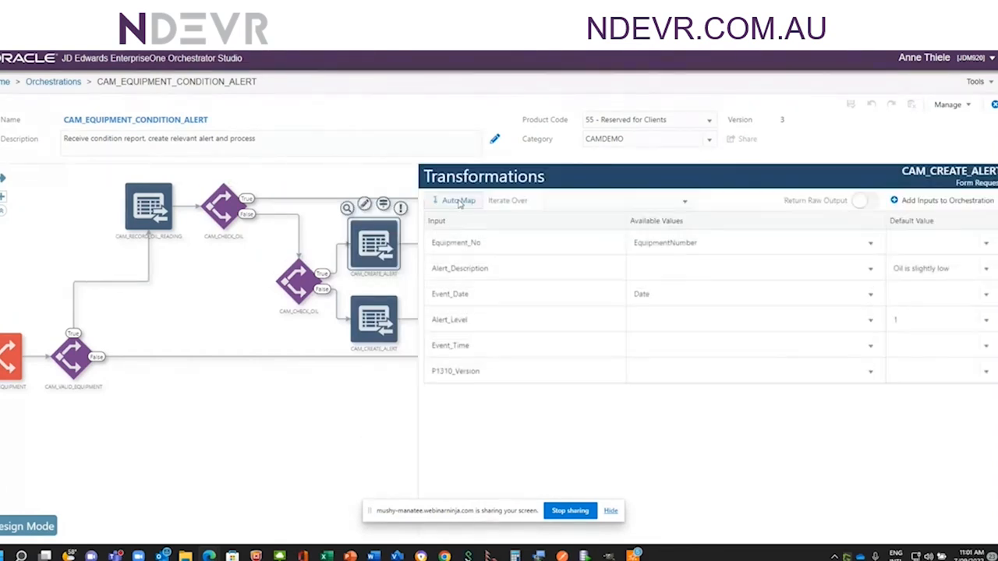
click(920, 315)
click(286, 449)
mouse_move(304, 290)
mouse_move(371, 324)
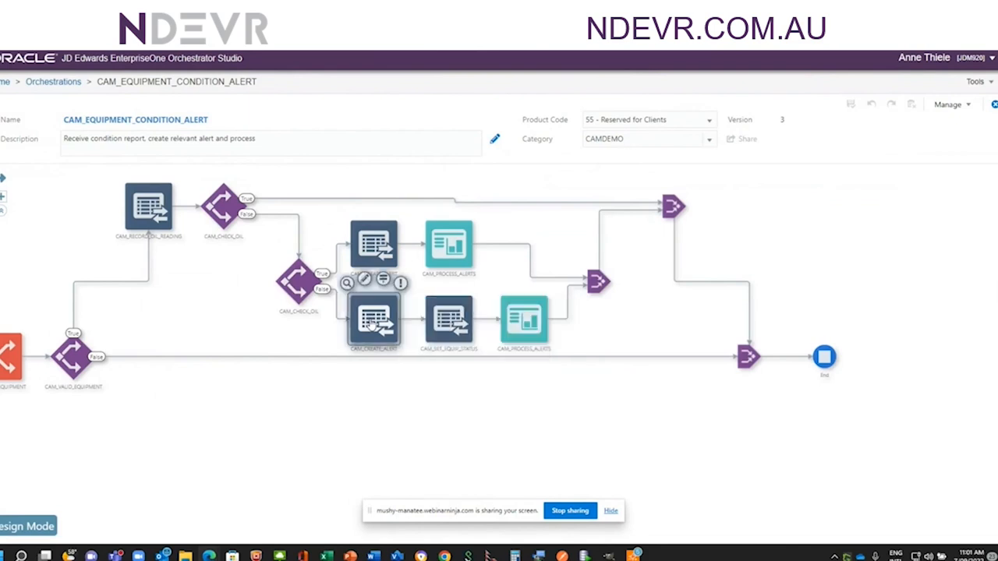
click(383, 280)
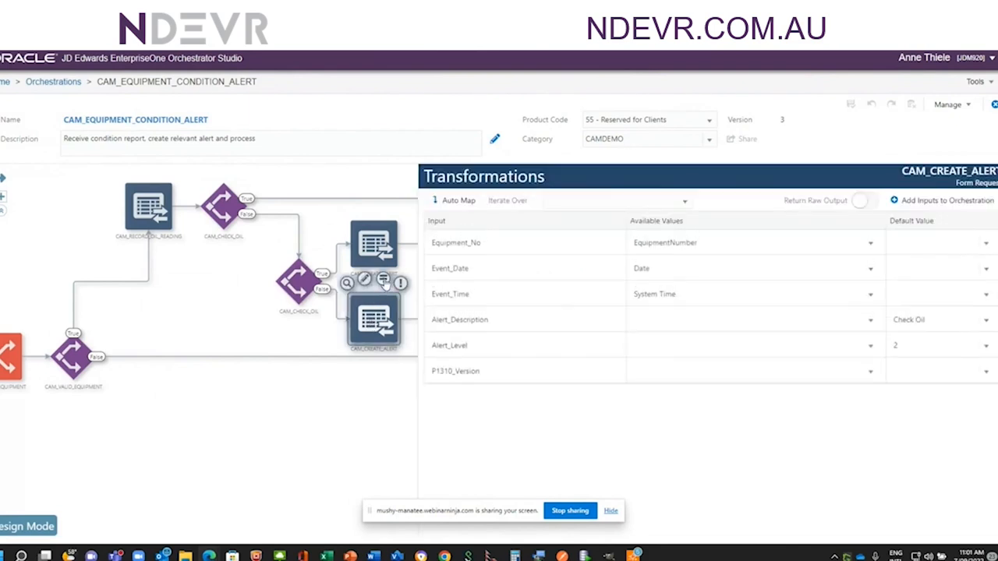
click(909, 345)
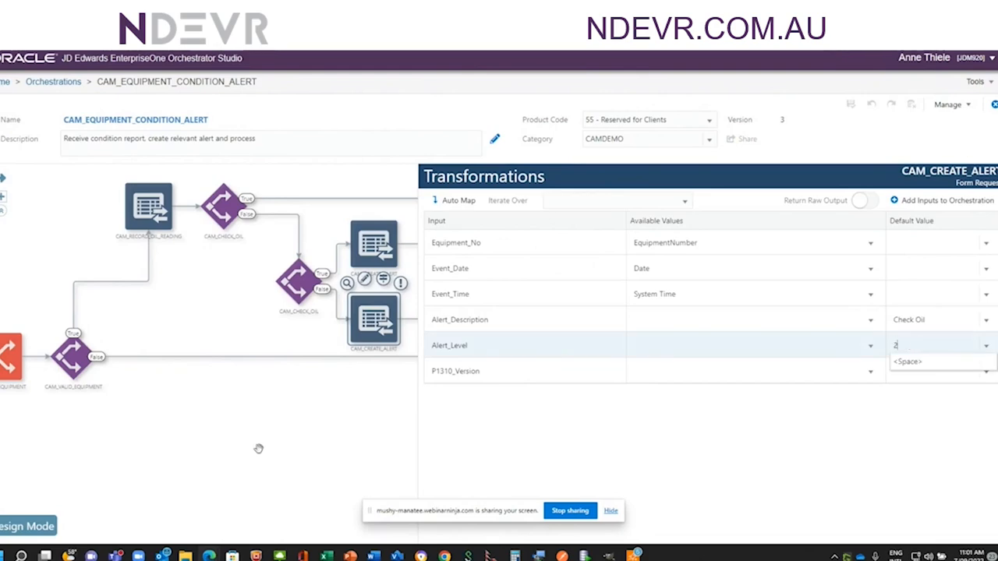
click(314, 441)
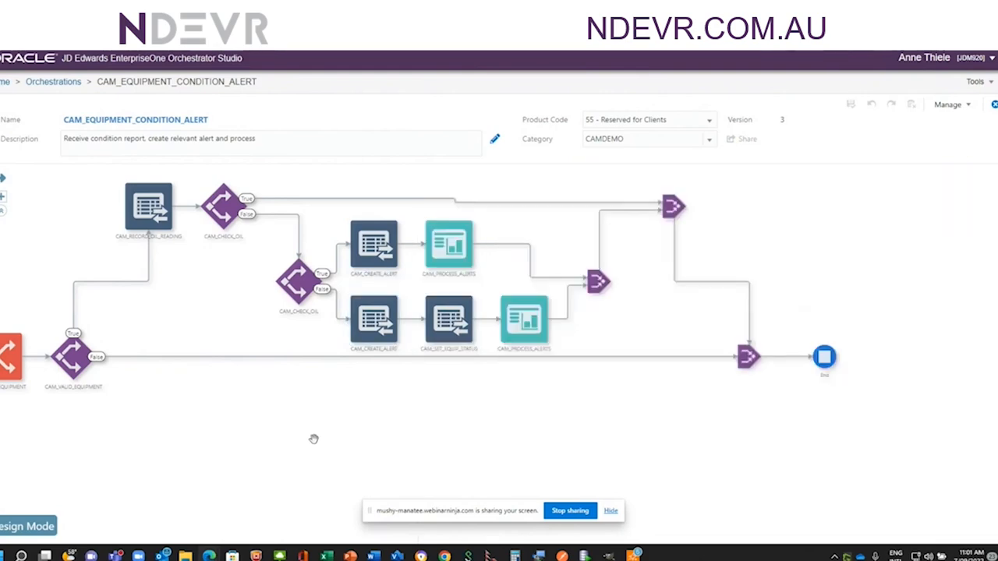
Examine the equipment status default in the CAM_SET_EQUIP_STATUS transformations and the CAM_PROCESS_ALERTS report that follows it.
click(449, 319)
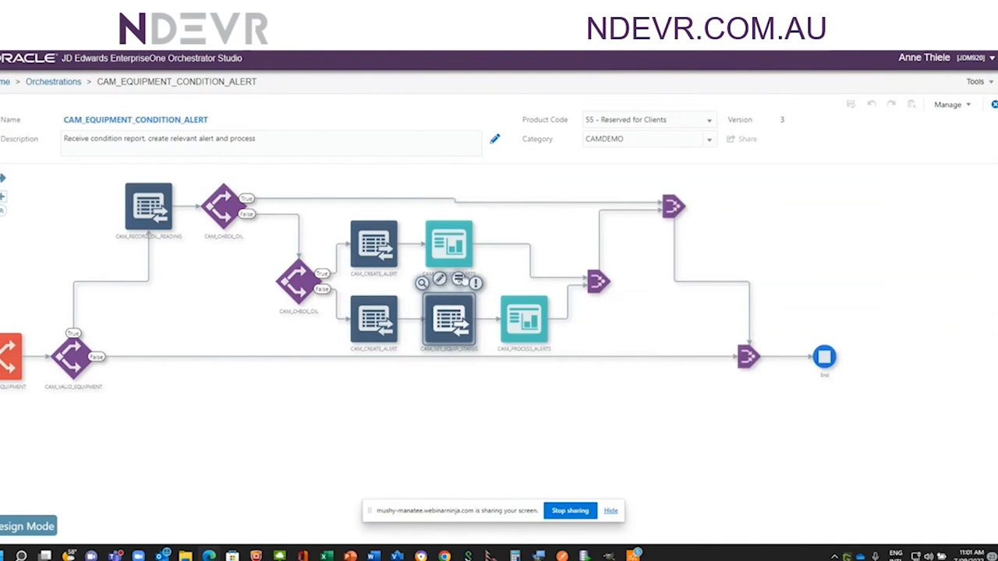
click(459, 279)
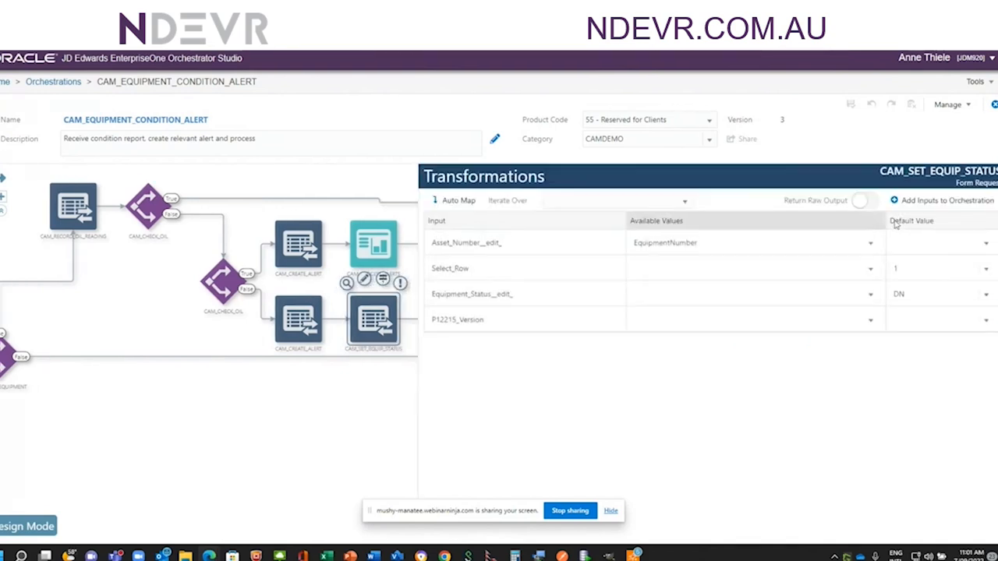
click(897, 294)
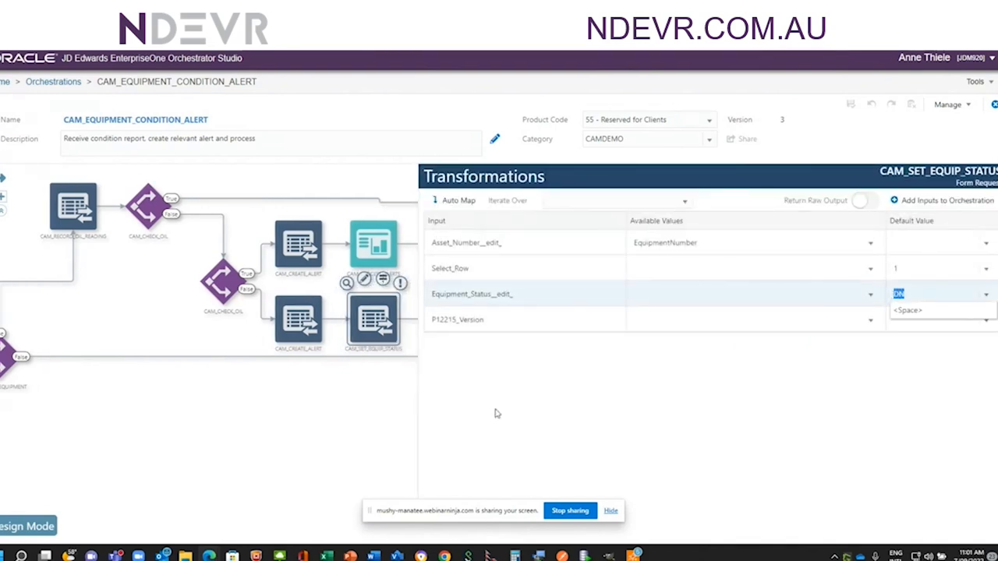
click(232, 439)
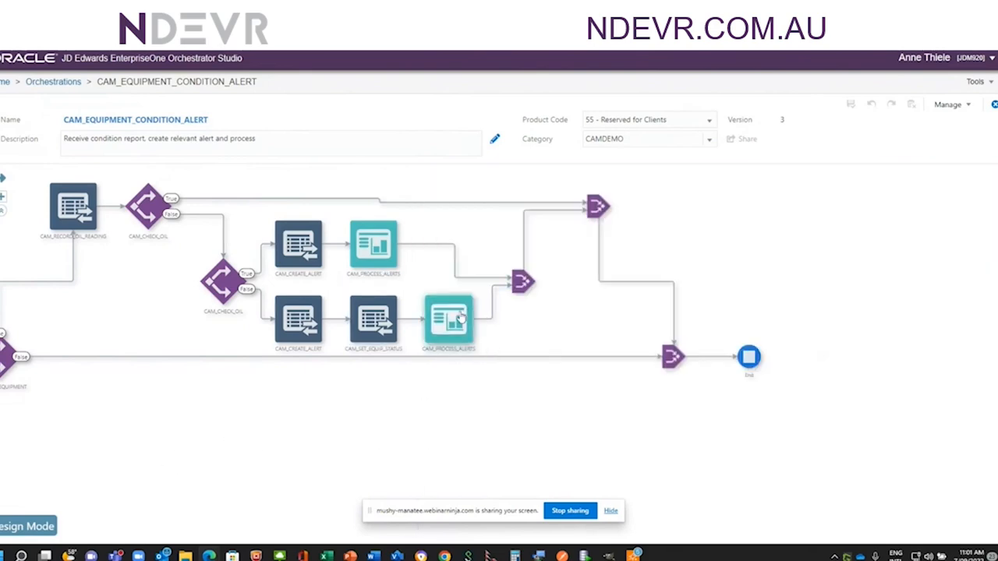
mouse_move(455, 318)
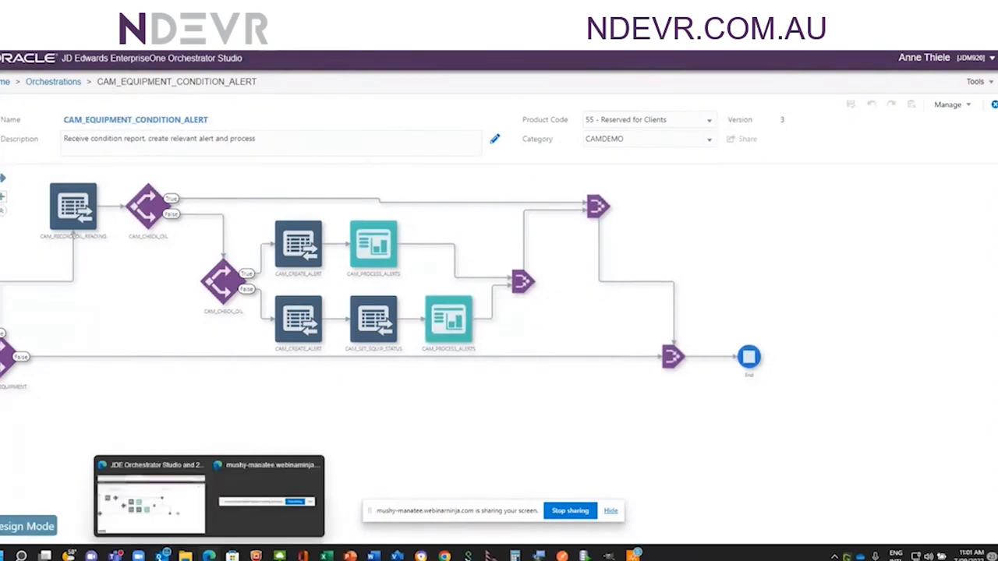
Switch to Outlook, read the Alert - Notification Message email, and open its Condition-Based Alerts Revisions link.
click(162, 555)
click(181, 134)
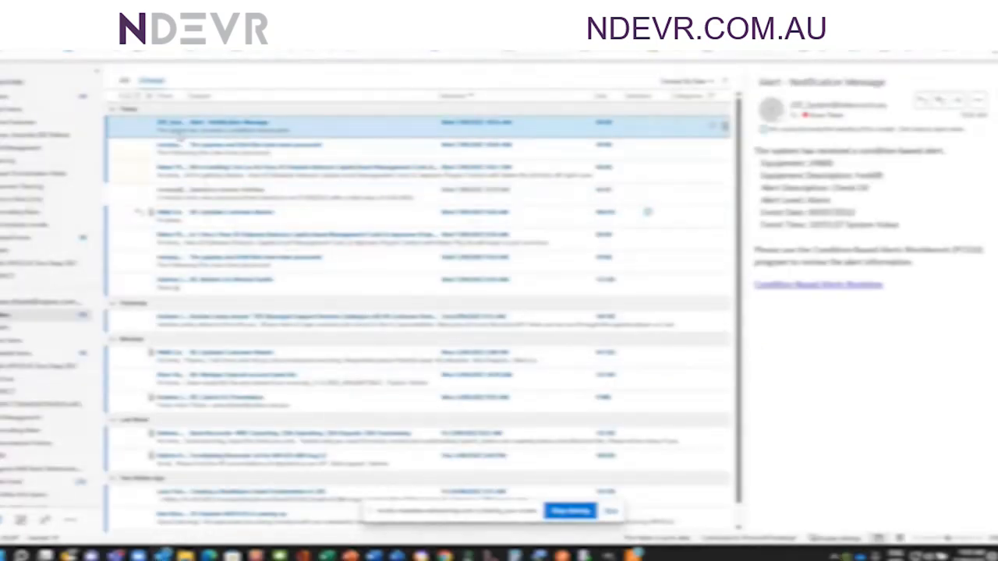
double_click(168, 127)
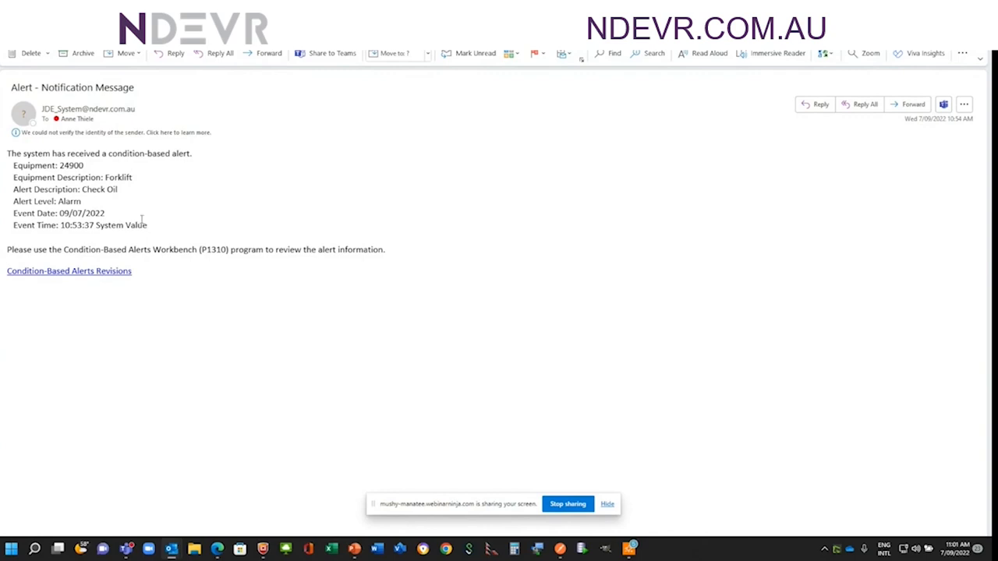
drag(135, 187, 78, 191)
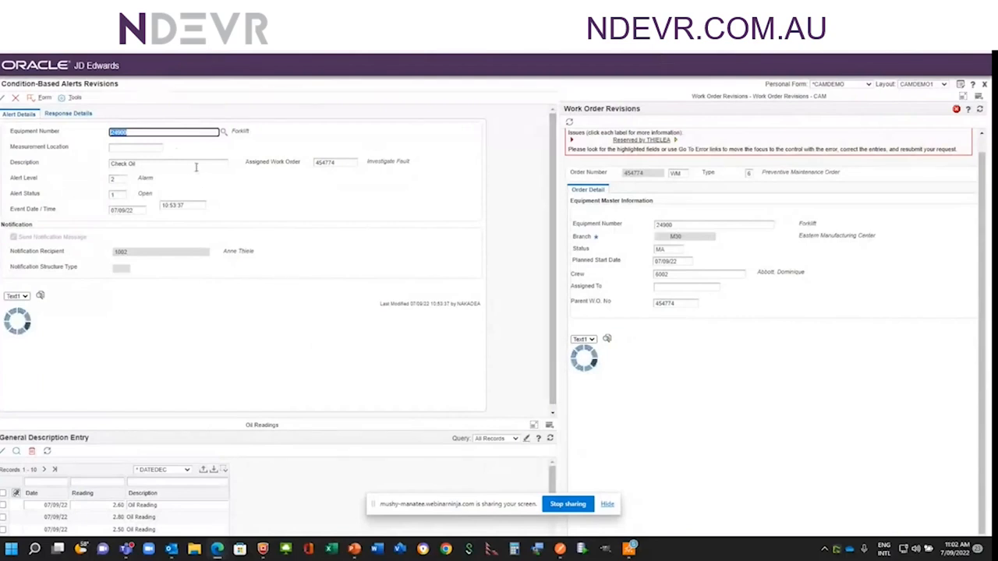
Compare the alert's response details under (No Personalization) and under the *CAMDEMO personal form, ending on the alert details with *CAMDEMO selected.
click(247, 316)
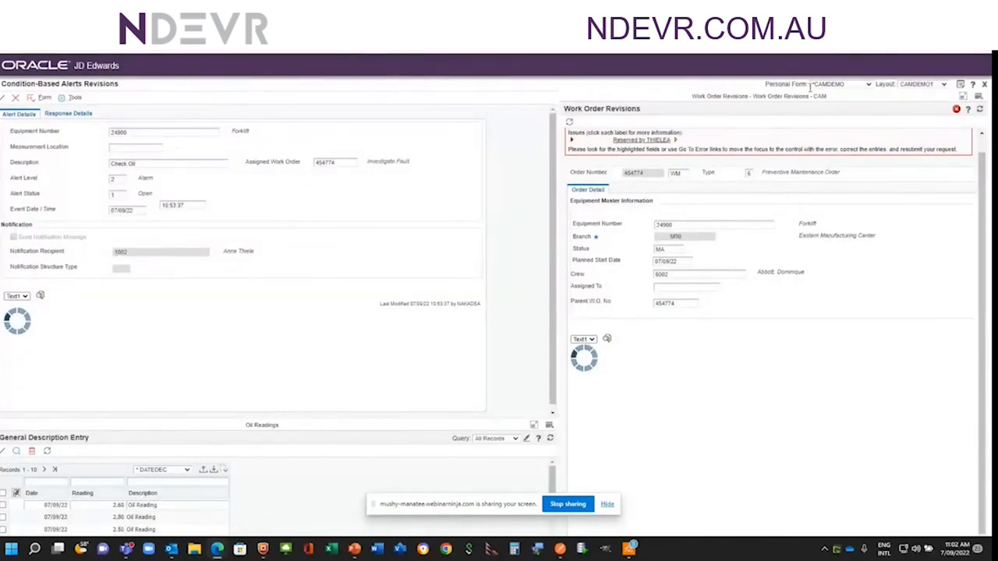
click(865, 84)
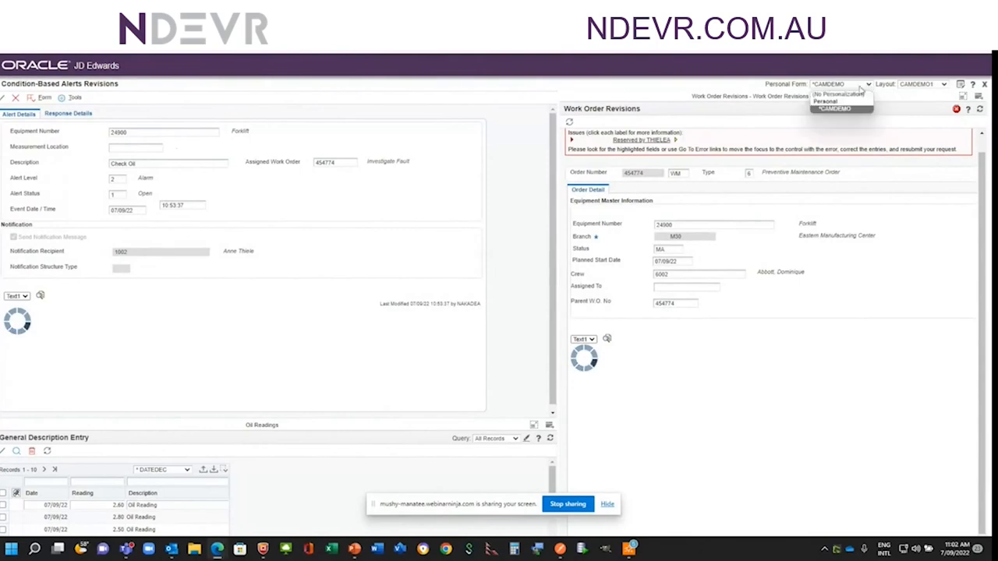
click(839, 94)
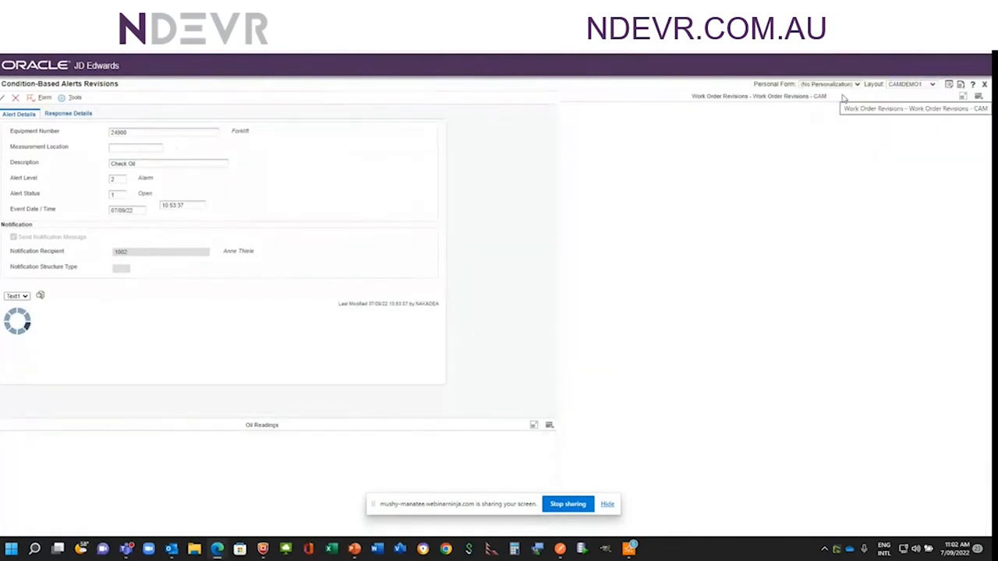
click(67, 121)
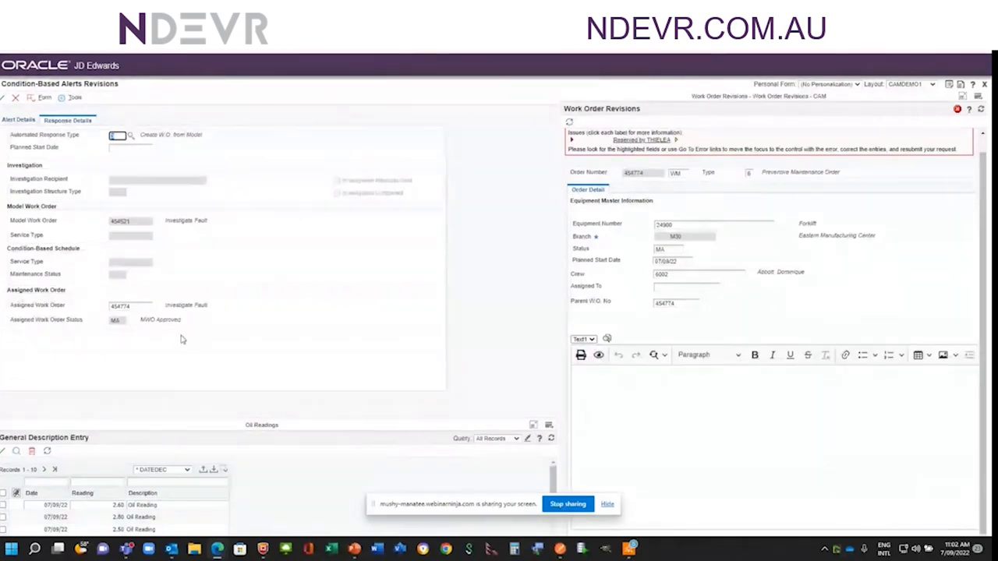
click(26, 124)
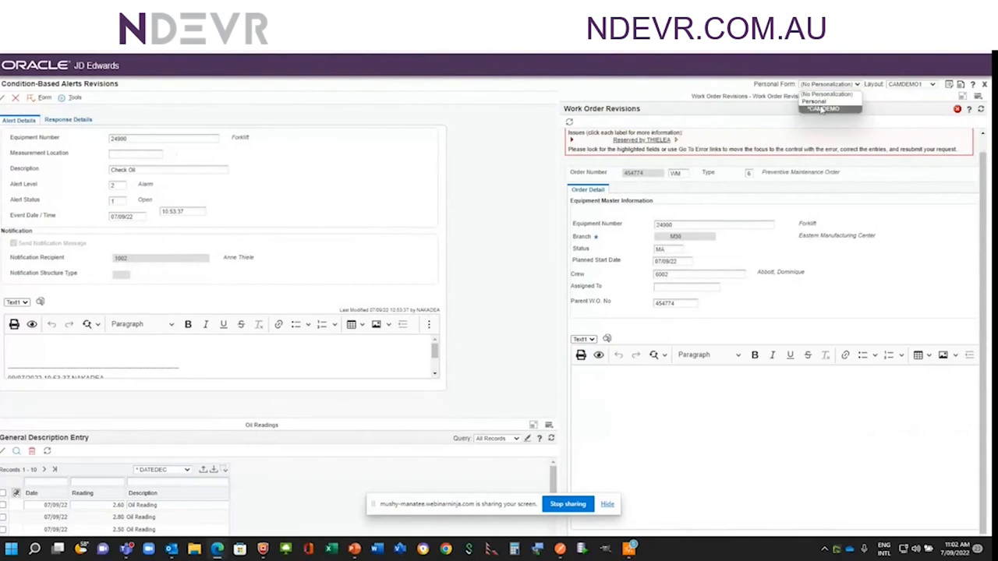
click(824, 109)
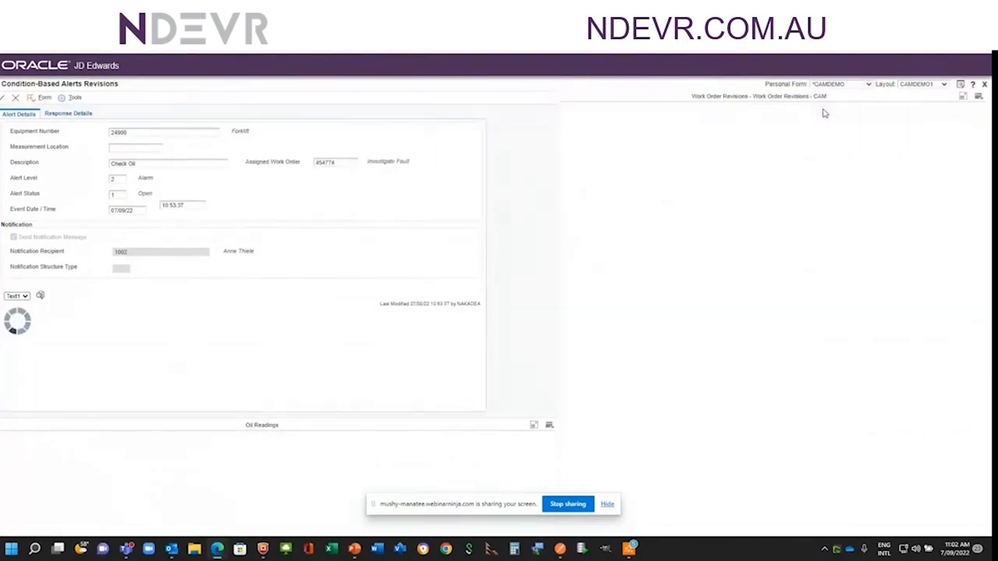
click(70, 122)
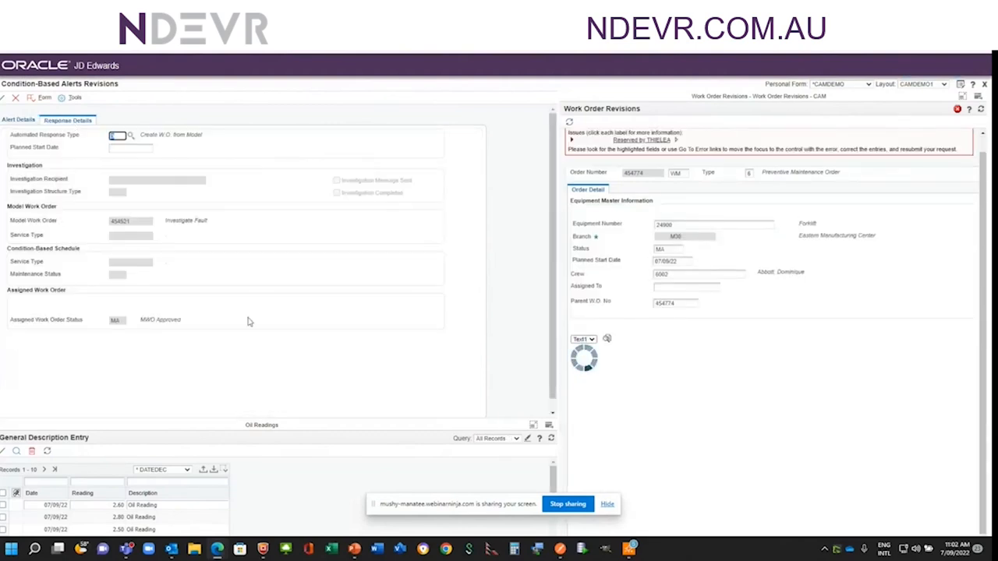
click(25, 120)
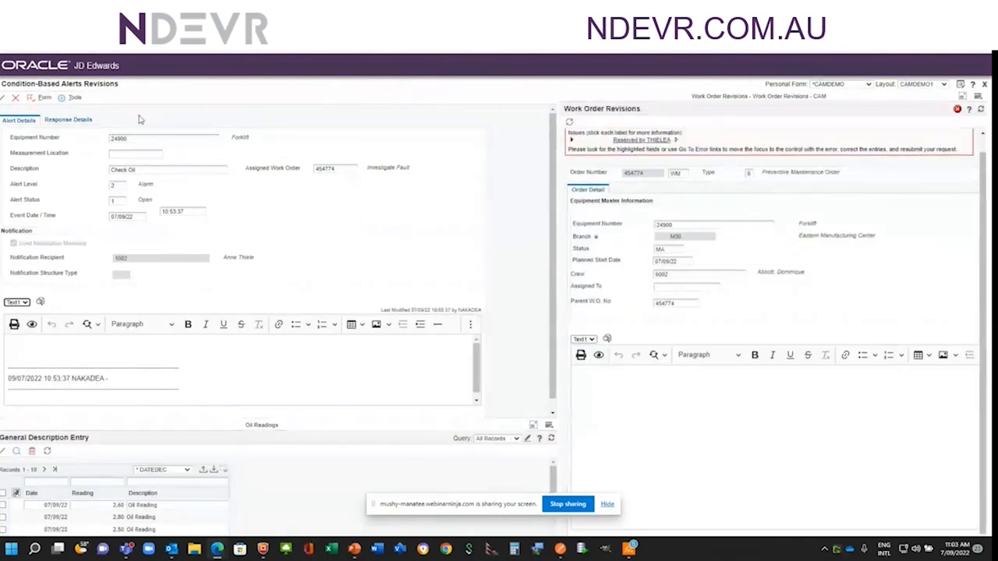
Return to Orchestrator Studio and examine the CAM_RECORD_OIL_READING form request within the full orchestration flow.
click(140, 11)
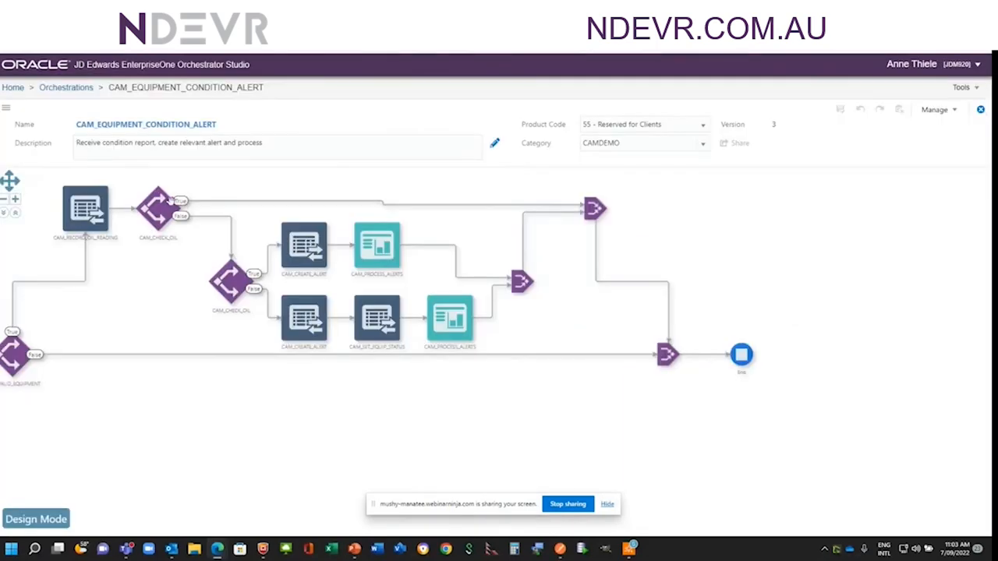
mouse_move(76, 216)
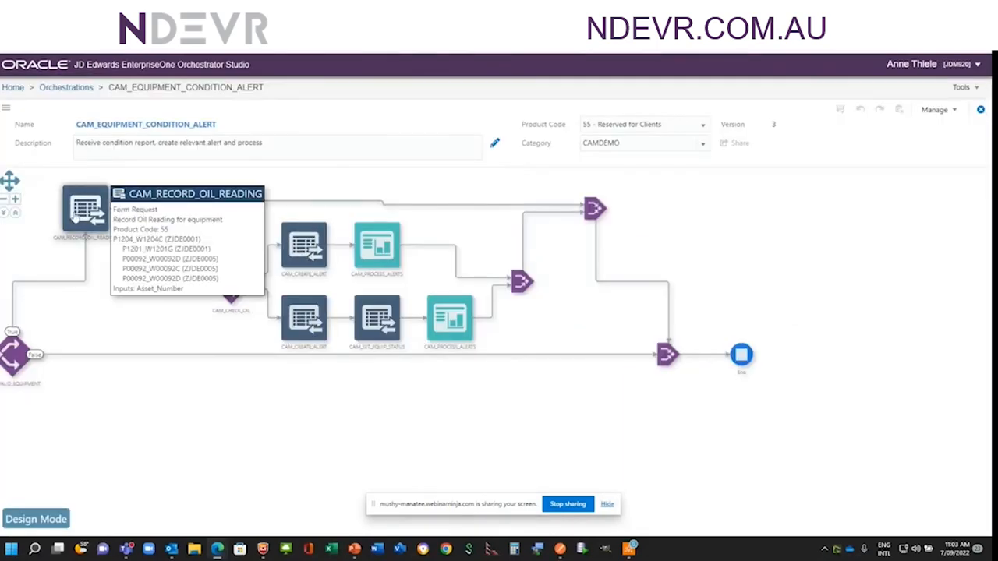
drag(111, 383, 293, 381)
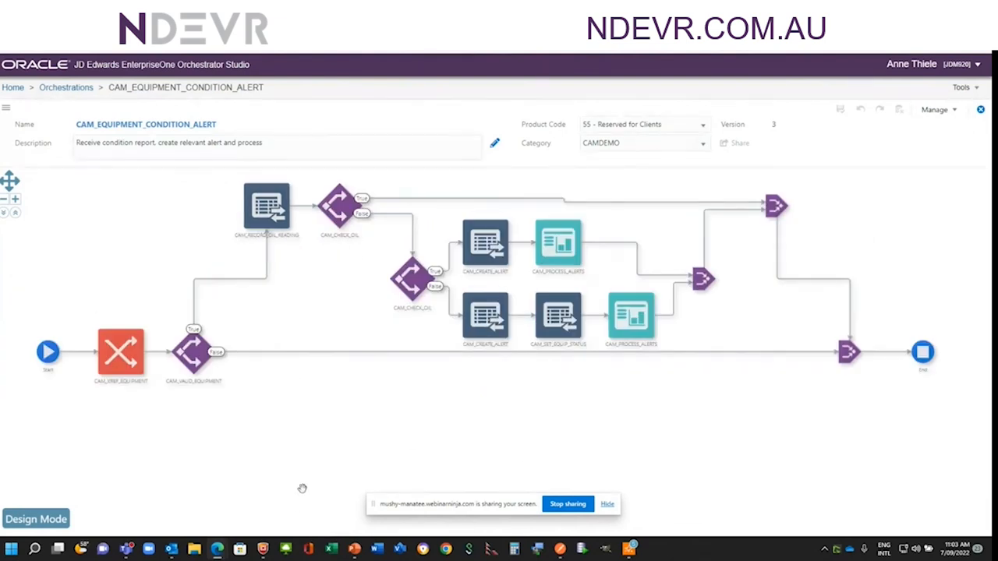
Switch to JD Edwards EnterpriseOne and open the Work With Assets application through fast path P1204.
mouse_move(275, 213)
click(86, 11)
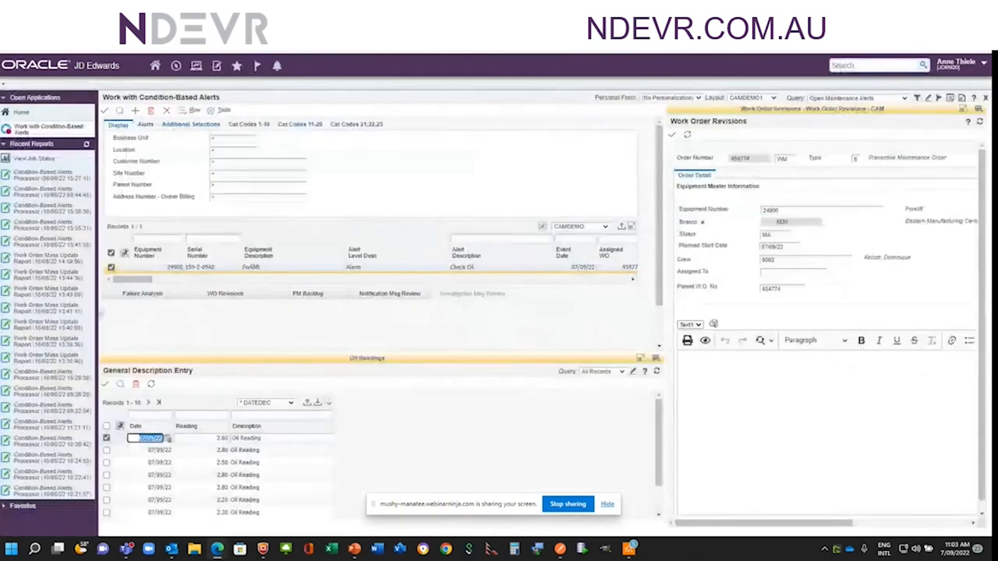
click(176, 68)
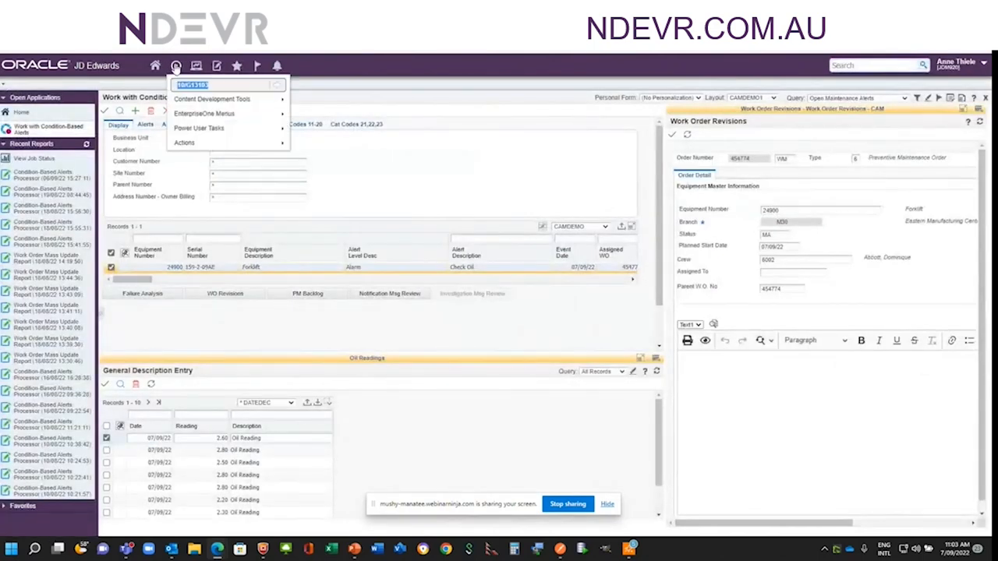
text(p1204)
key(Return)
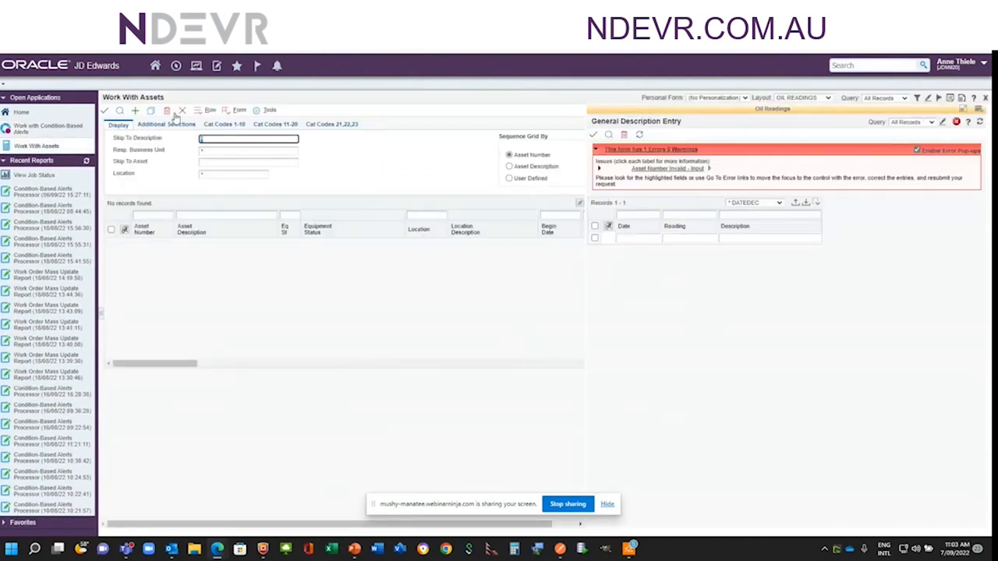
click(209, 112)
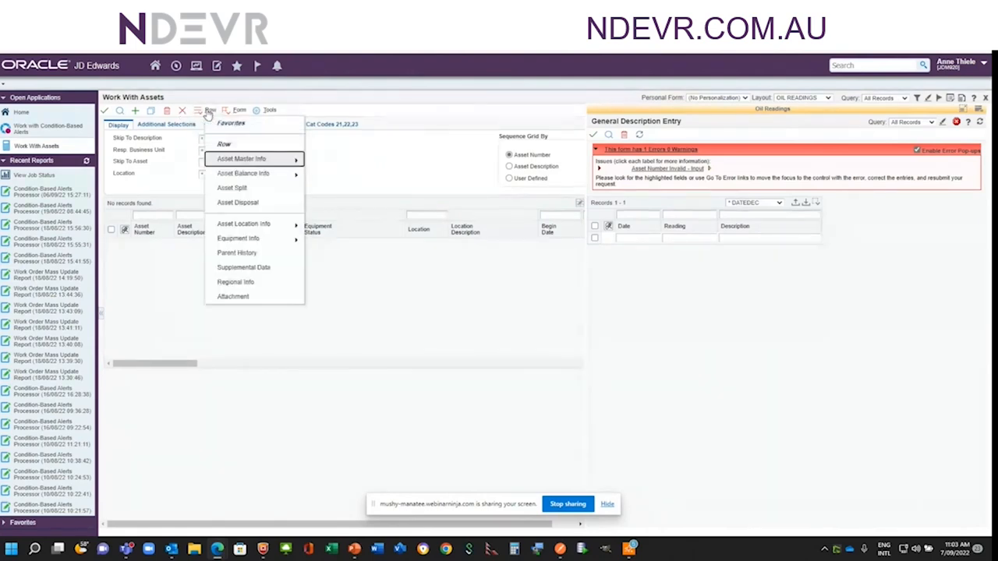
click(209, 111)
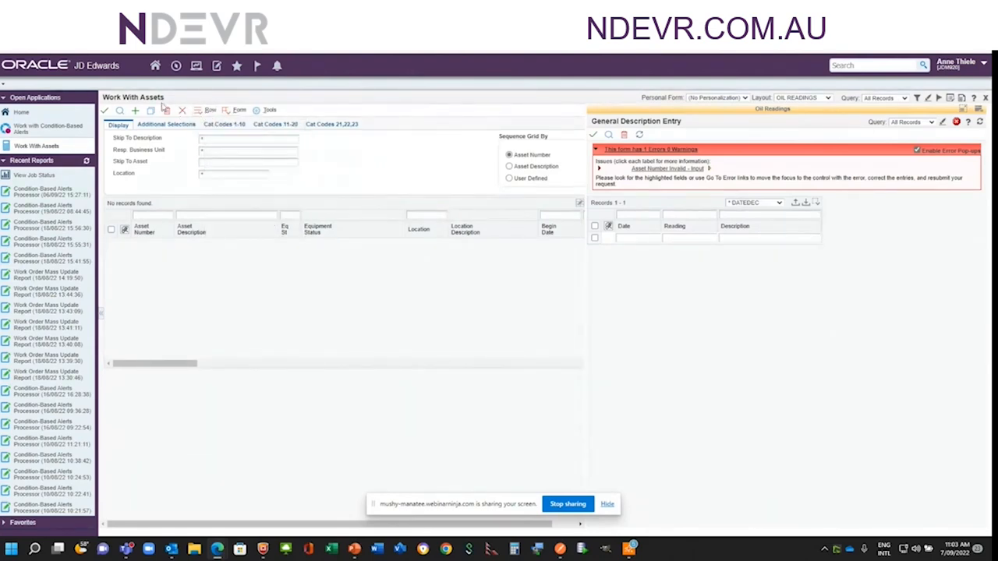
click(140, 213)
text(24800)
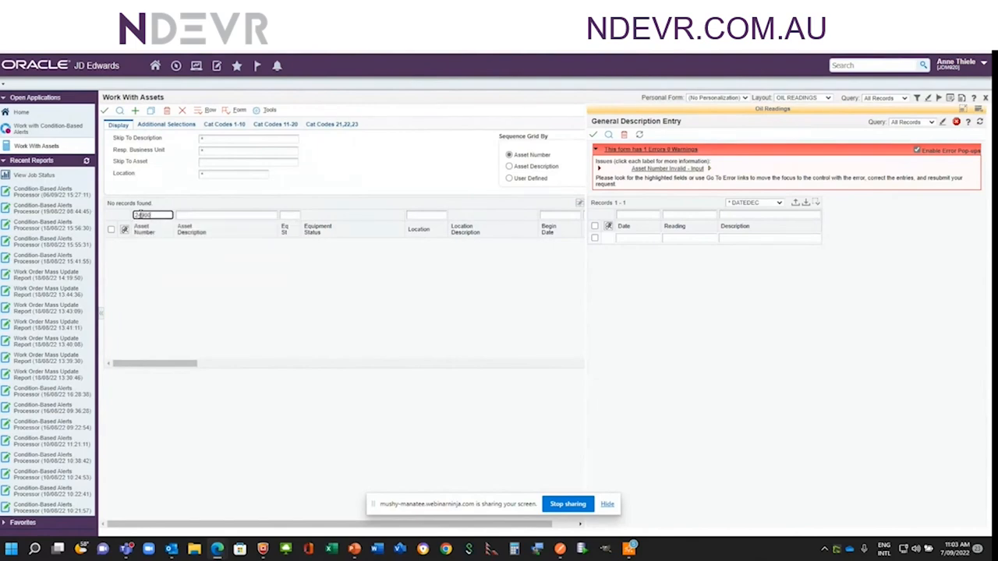
key(BackSpace)
Open the Process Recorder with the Record a Process option and start recording.
click(983, 67)
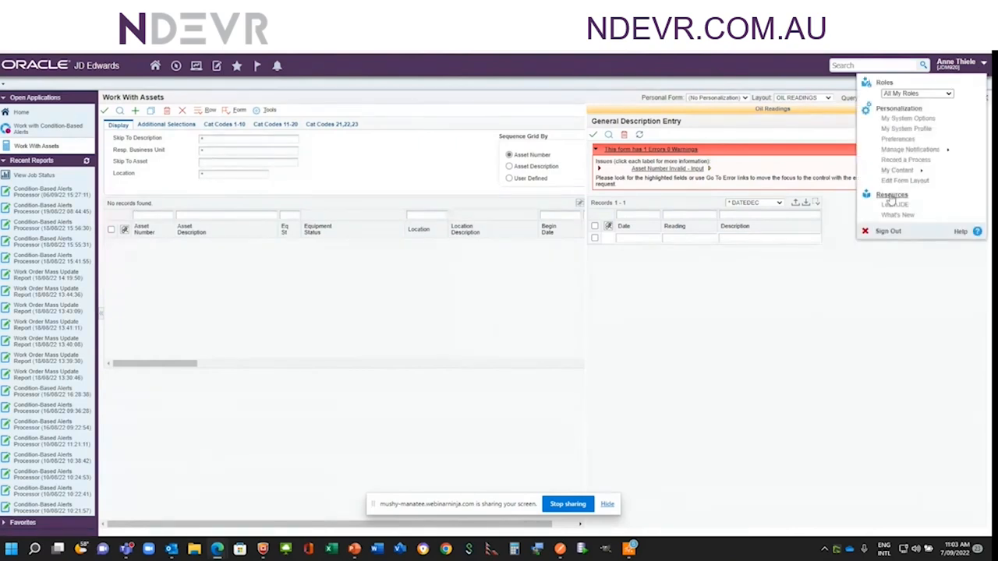
click(896, 160)
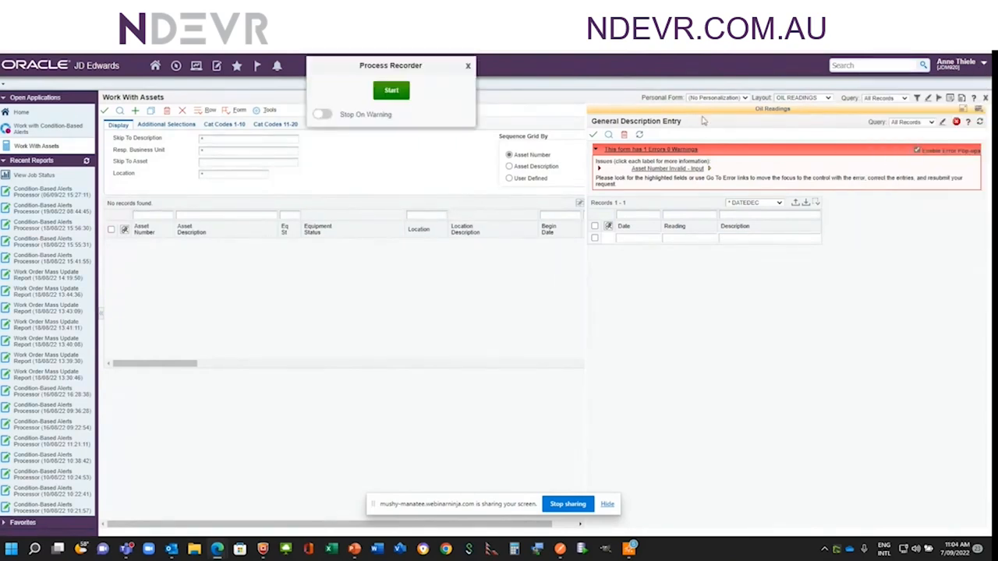
click(395, 91)
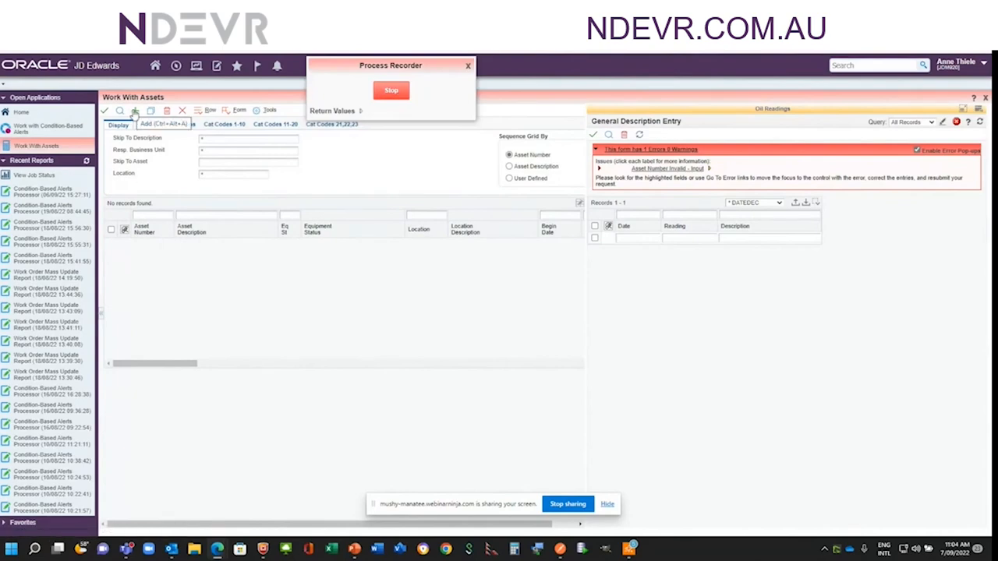
Find asset number 24900 and open the Oil Readings type in its supplemental data.
click(146, 217)
text(24900)
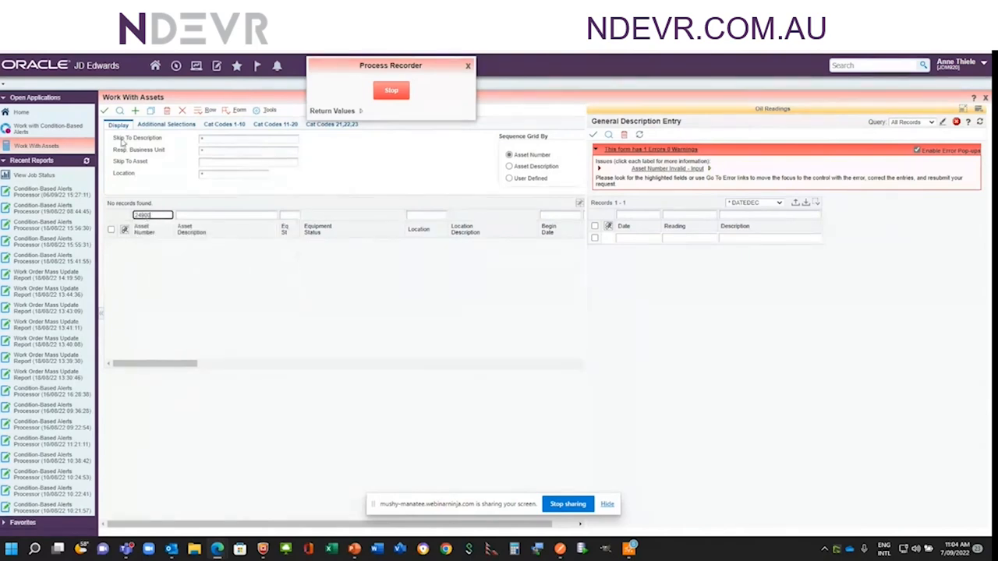
click(119, 110)
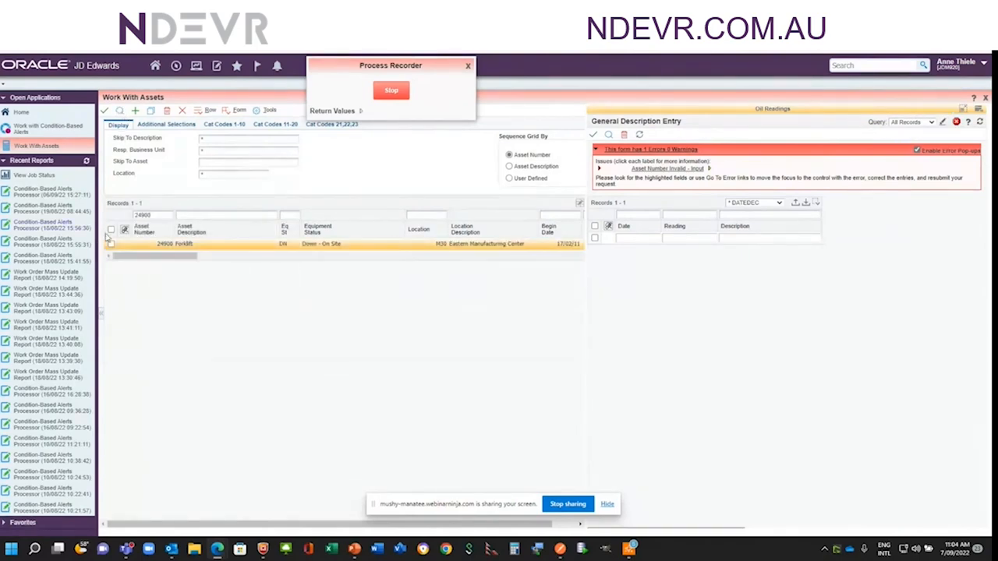
right_click(112, 246)
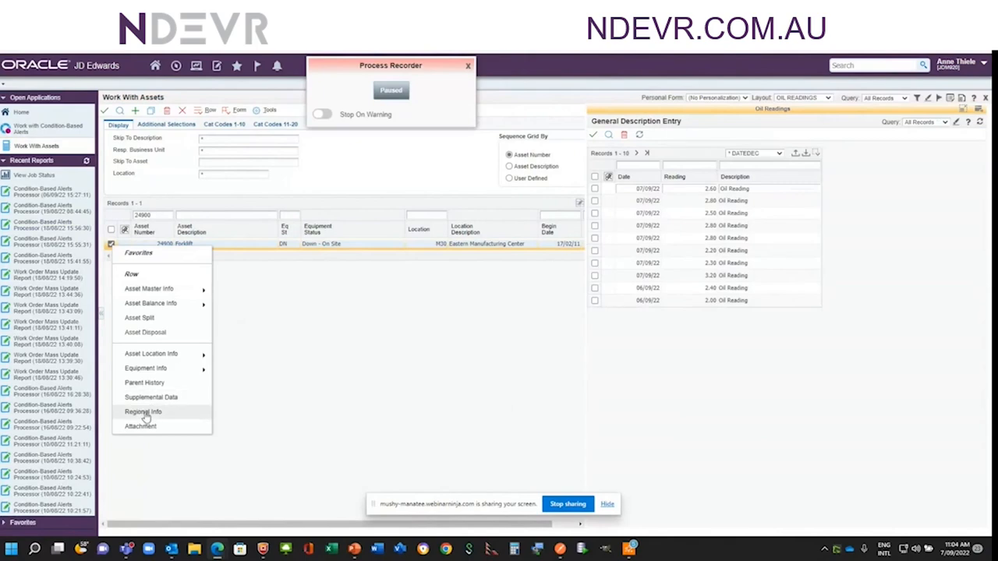
click(141, 398)
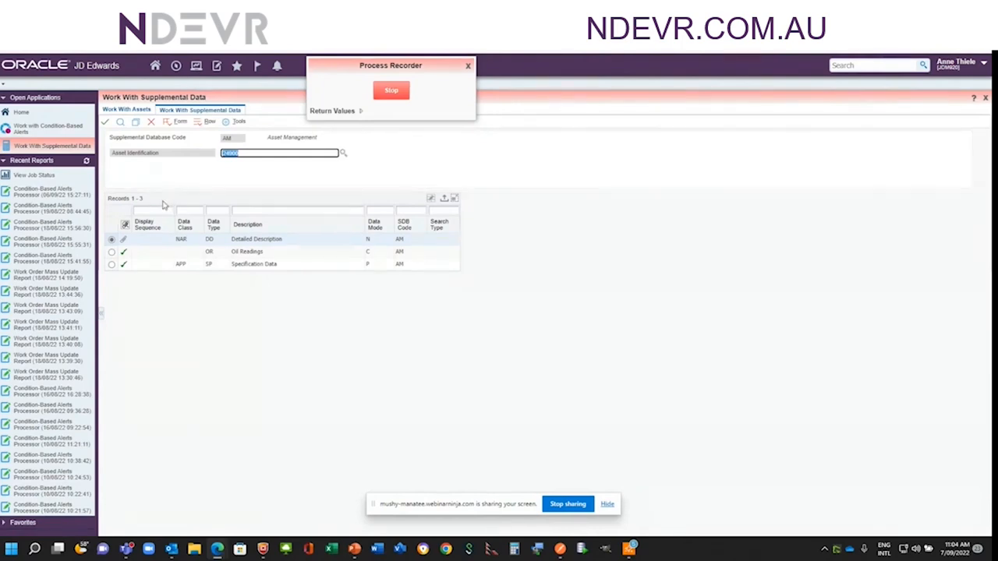
click(111, 253)
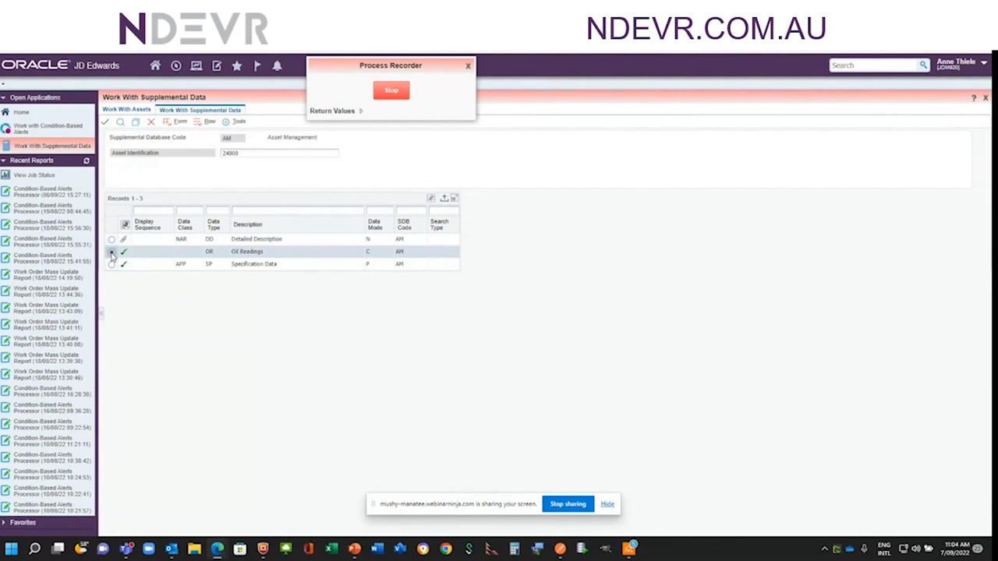
click(106, 124)
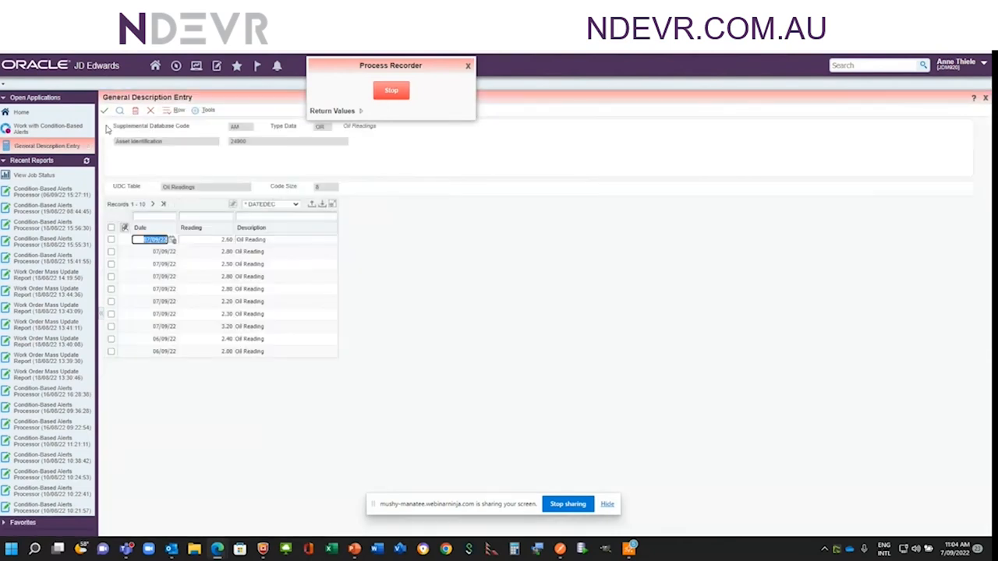
Try to add a reading of 4.50 dated 08/08/22 after the last oil reading, and leave the entry form.
click(163, 204)
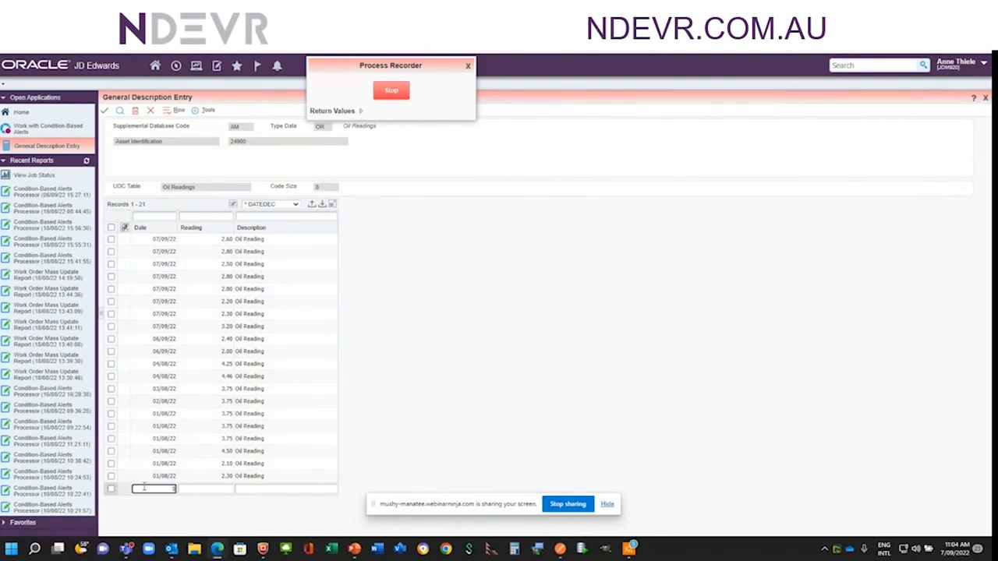
click(207, 488)
text(4.50)
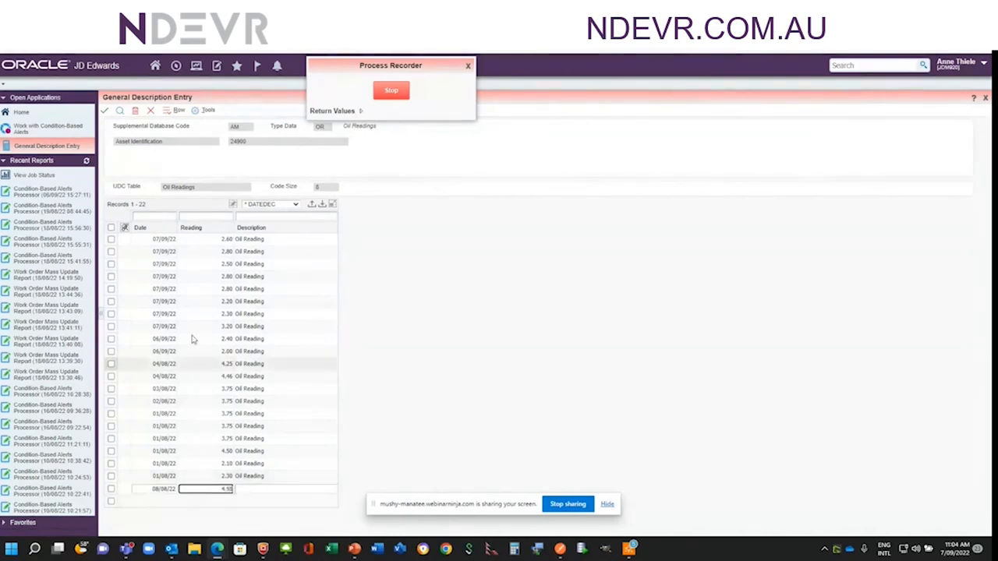
click(104, 111)
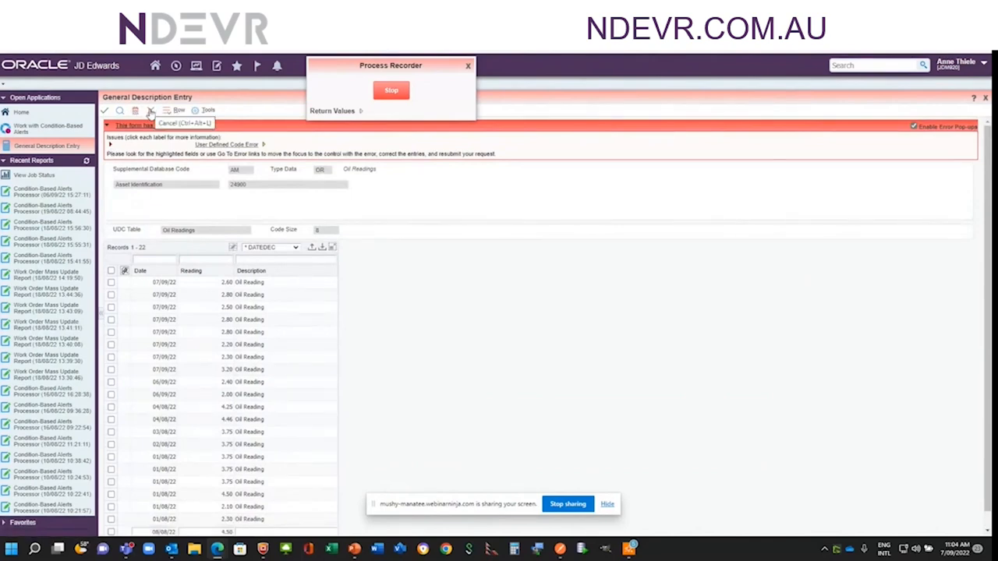
click(150, 111)
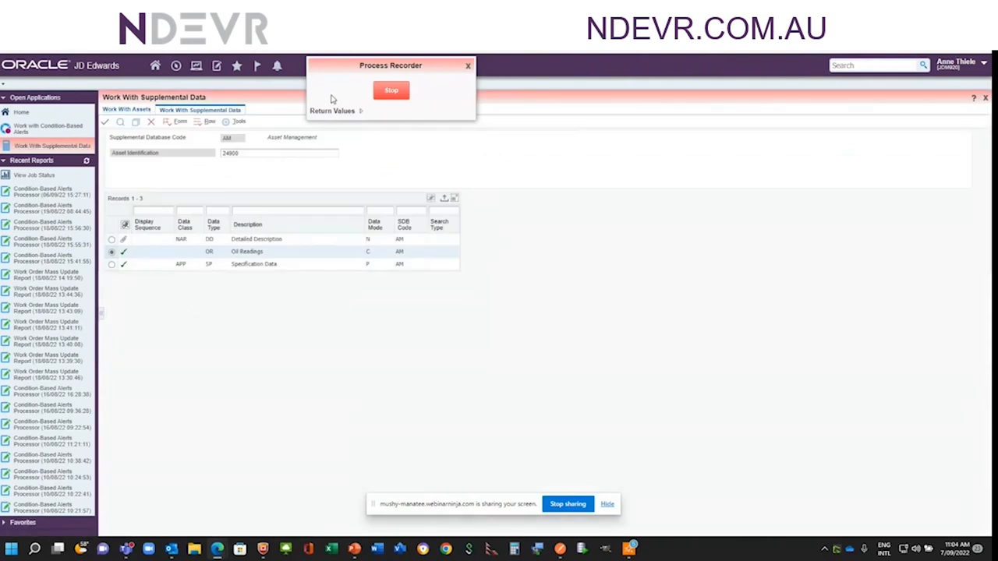
Stop the recording, fill in CAM_OPEN_MAINTENANCE_ALERTS as its name, and close the Process Recorder without saving.
click(390, 91)
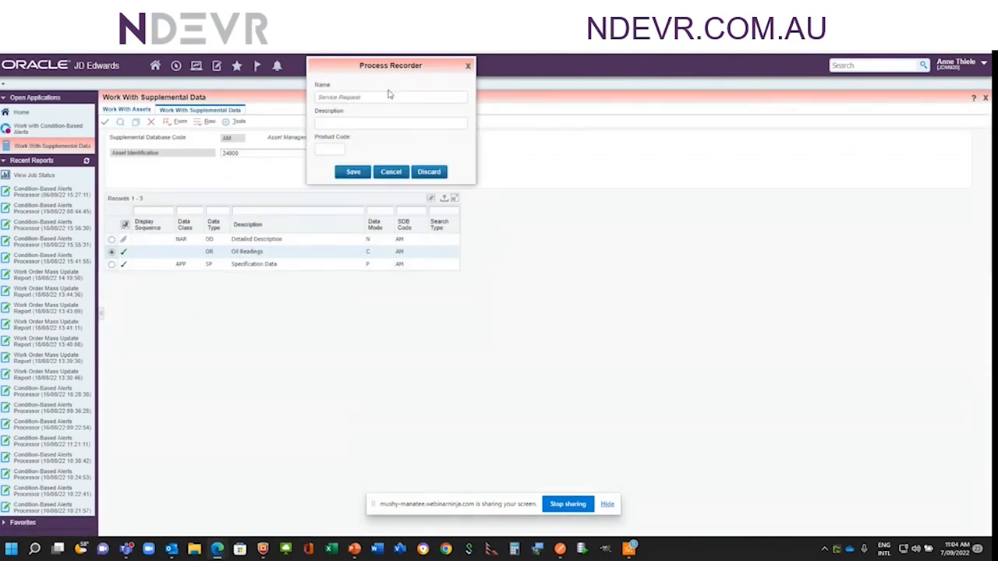
click(327, 97)
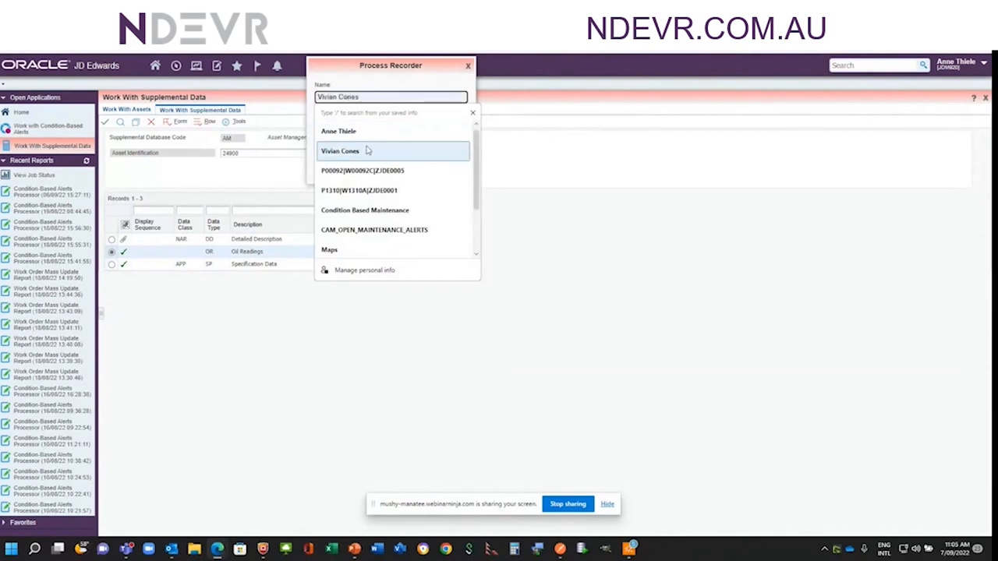
click(343, 232)
click(322, 123)
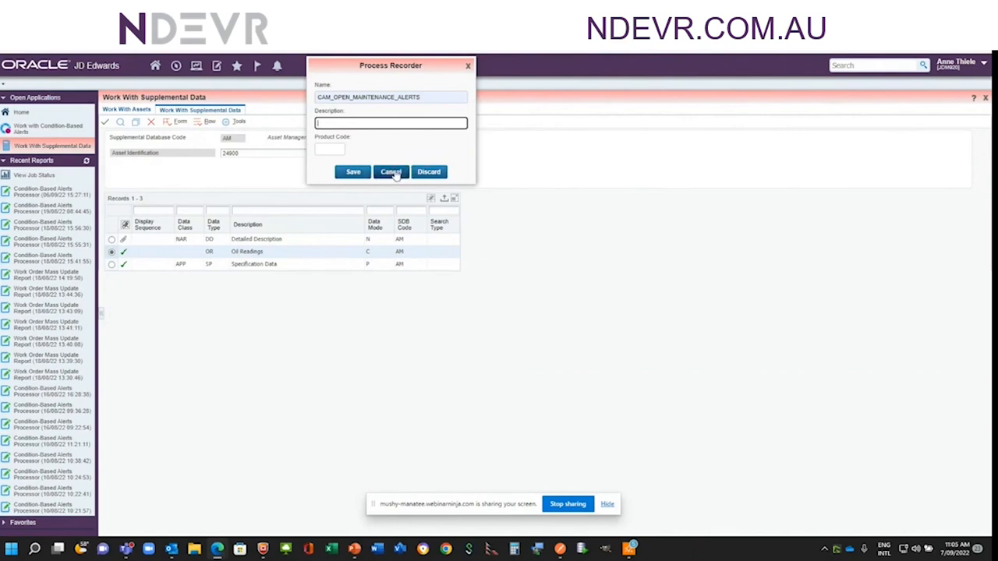
click(467, 66)
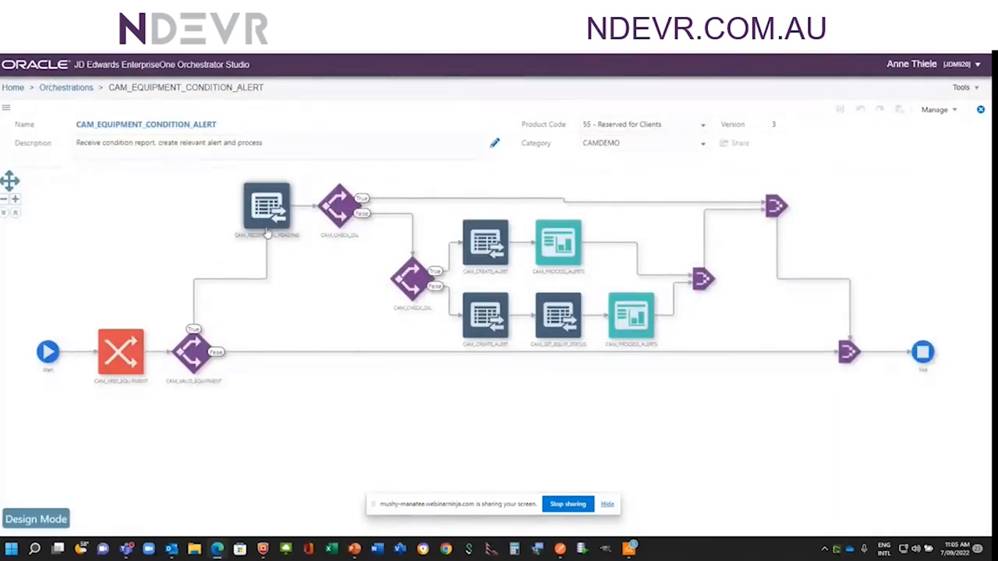
Switch back to Orchestrator Studio, search the form requests for CAM, and open CAM_RECORD_OIL_READING.
mouse_move(269, 209)
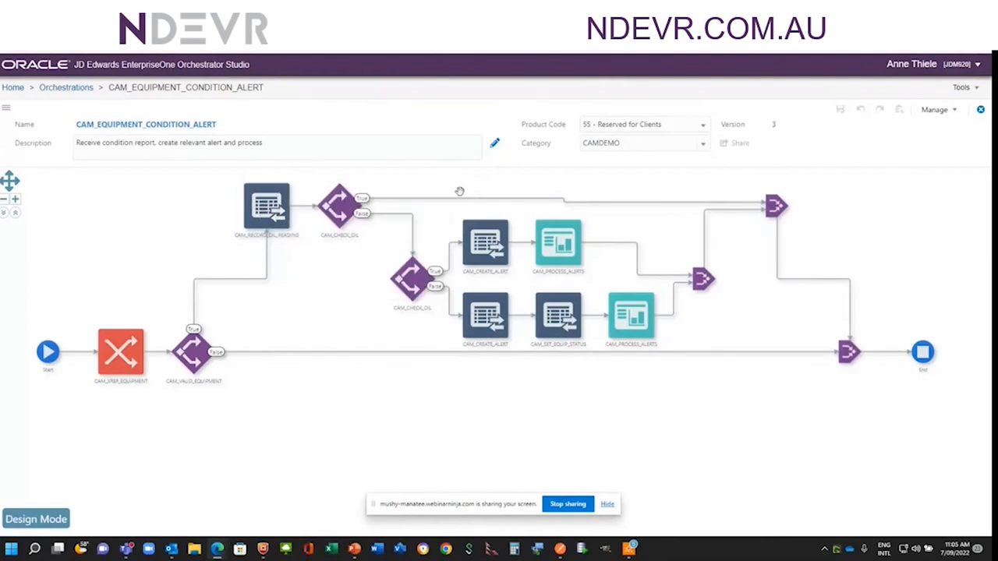
click(12, 87)
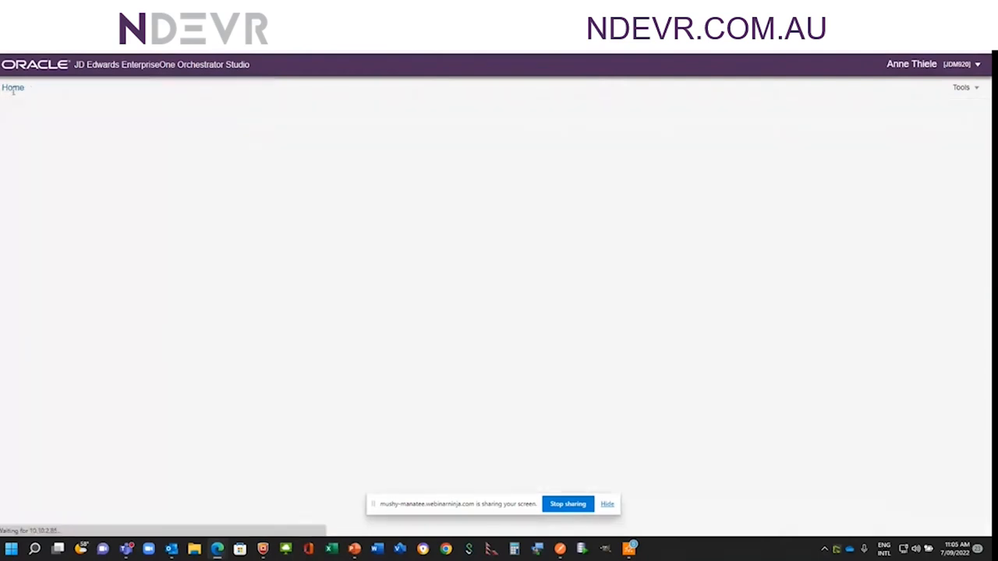
click(370, 166)
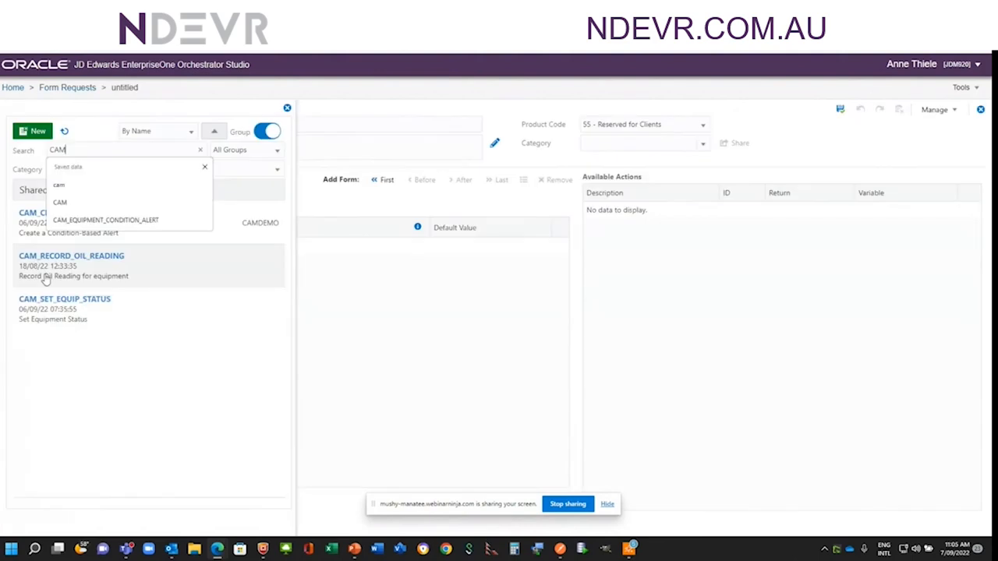
click(47, 261)
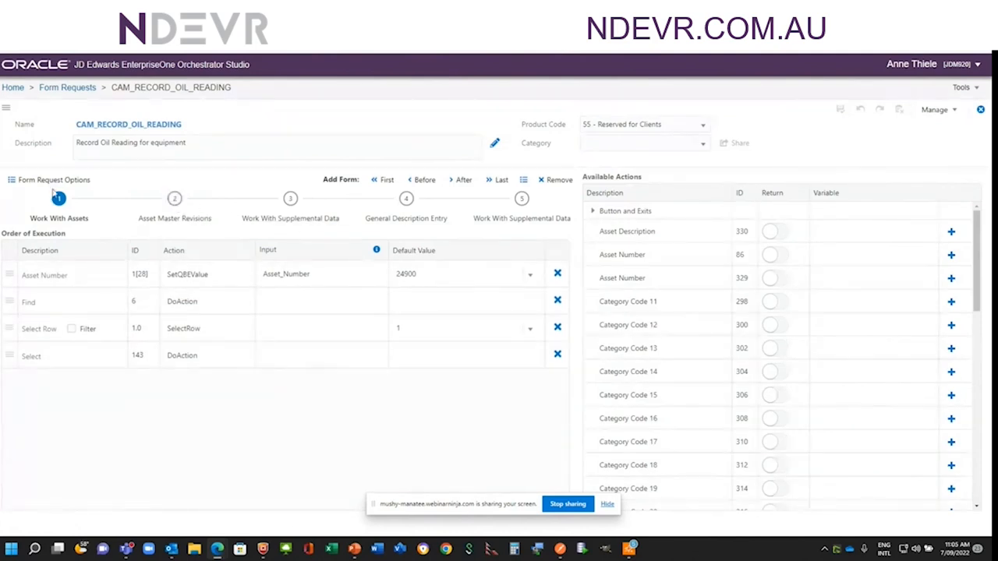
Examine the recorded actions on each form of the request, from Asset Master Revisions onward, ending on General Description Entry.
click(166, 221)
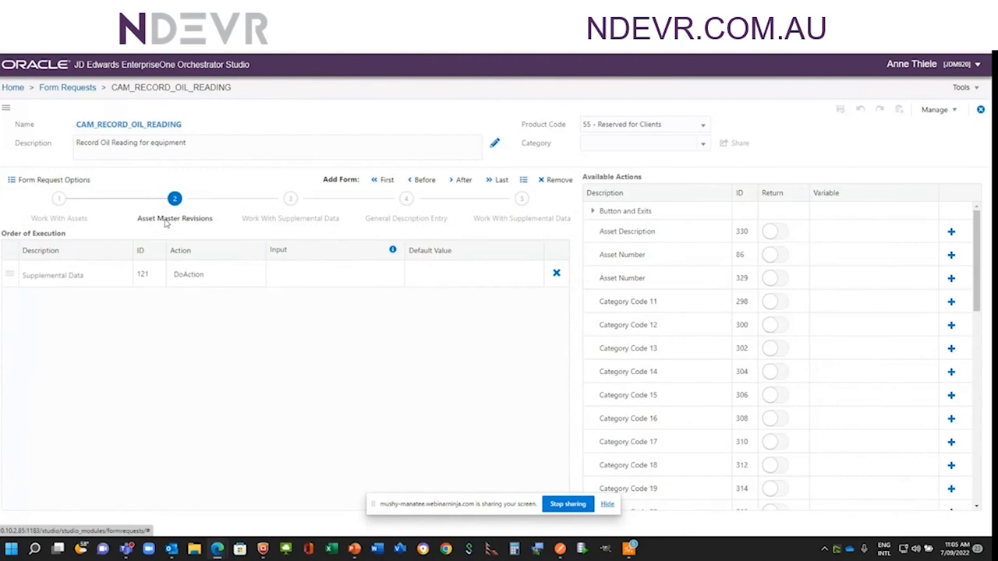
click(289, 219)
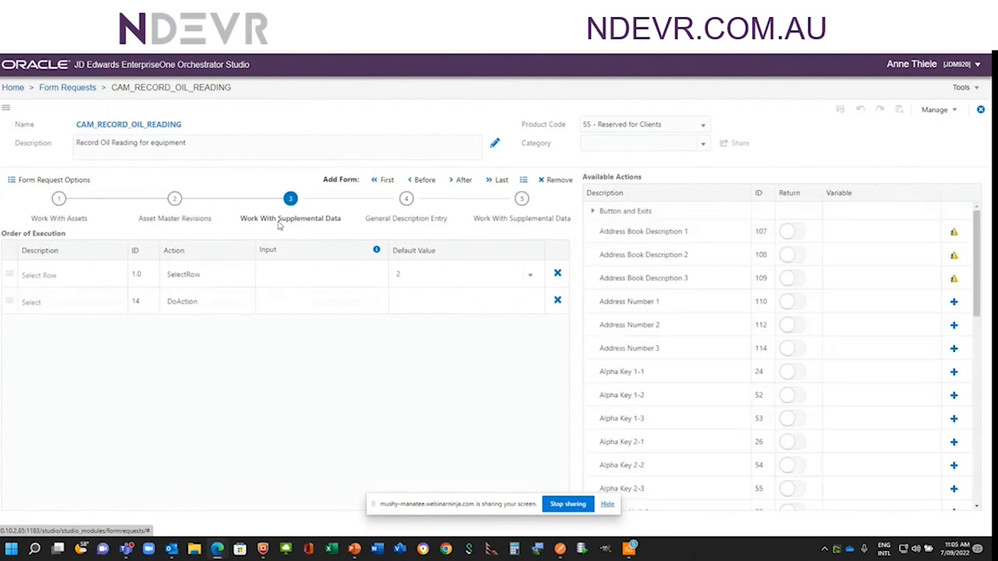
click(397, 220)
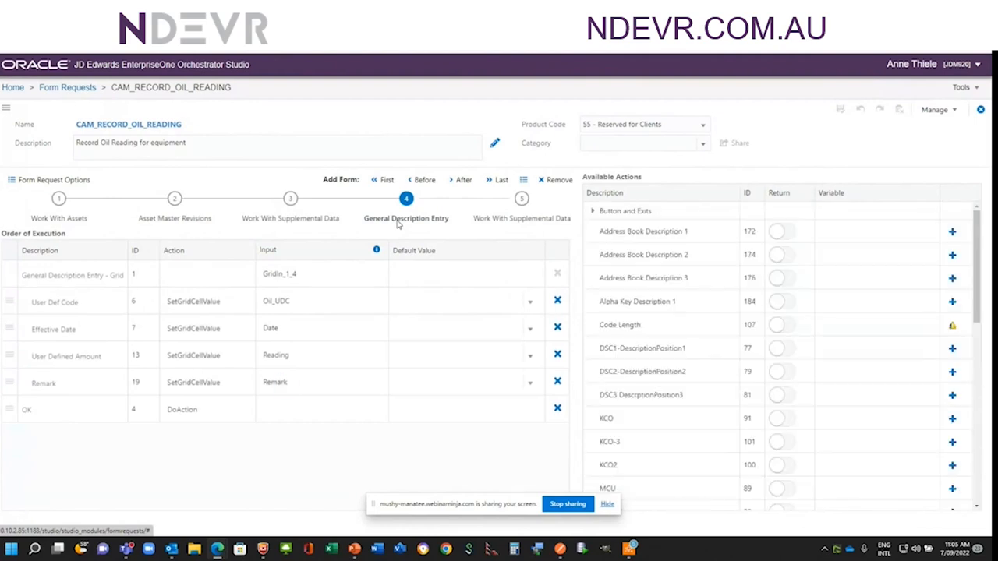
click(490, 222)
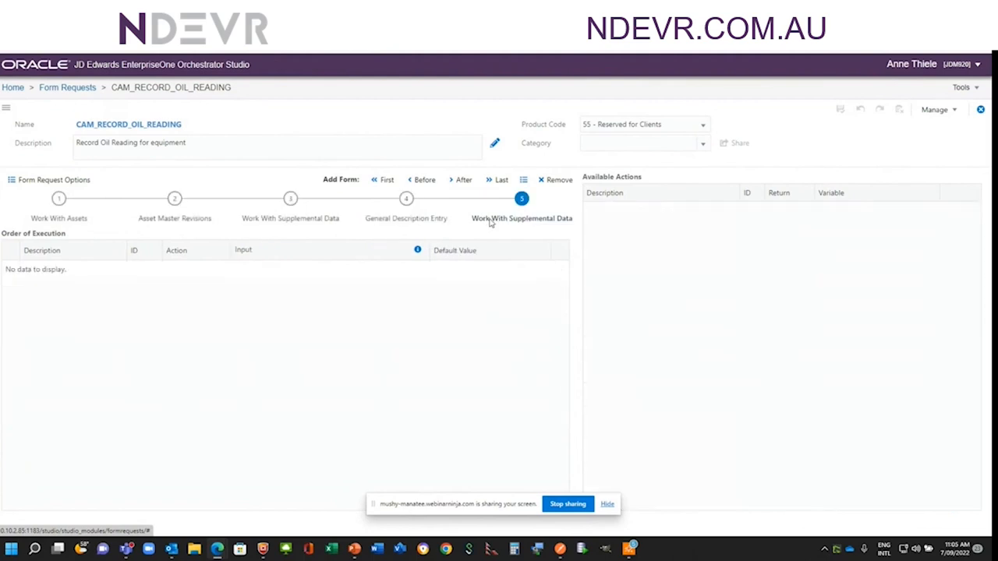
click(403, 220)
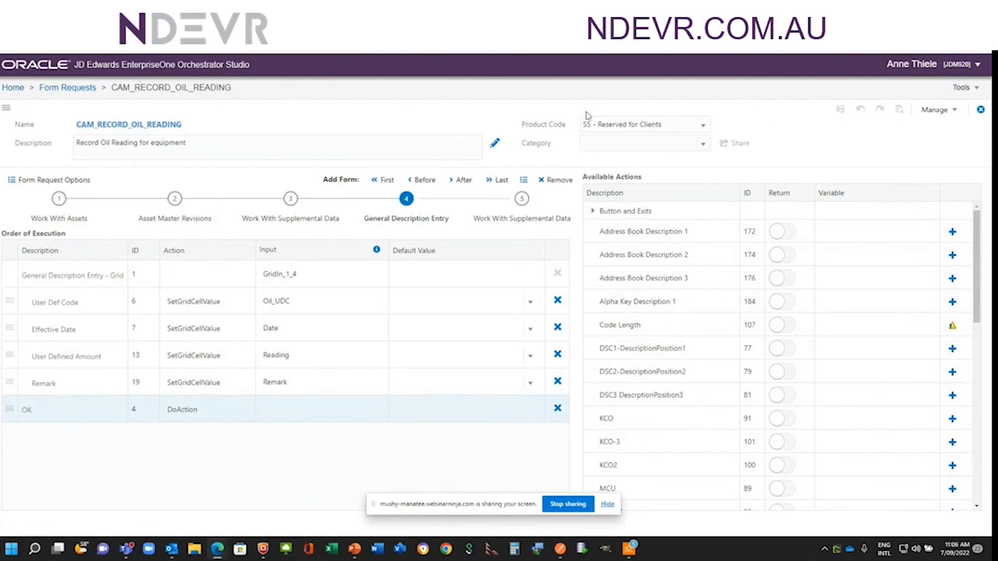
Create an orchestration from the CAM_RECORD_OIL_READING form request and try to run it.
click(936, 109)
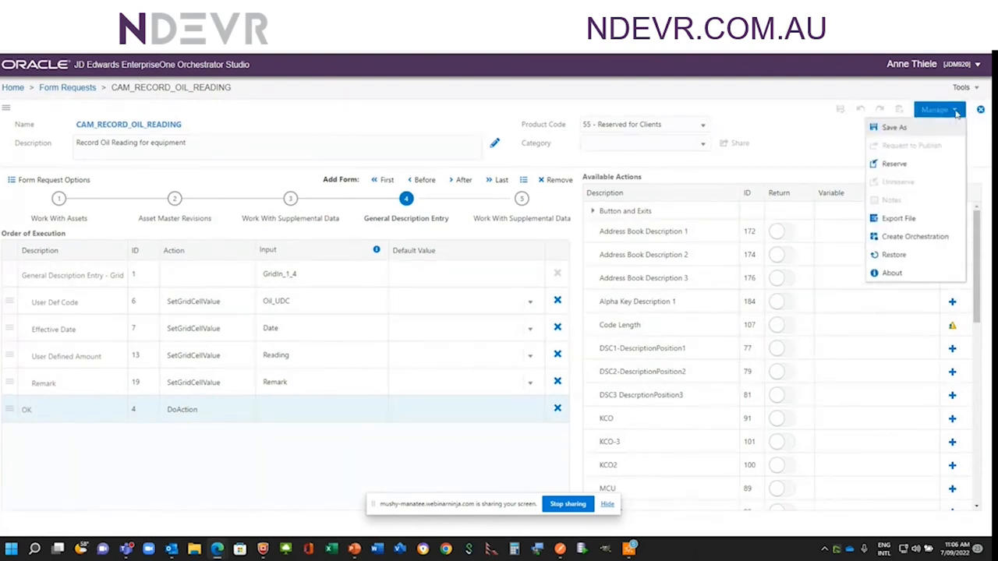
click(897, 241)
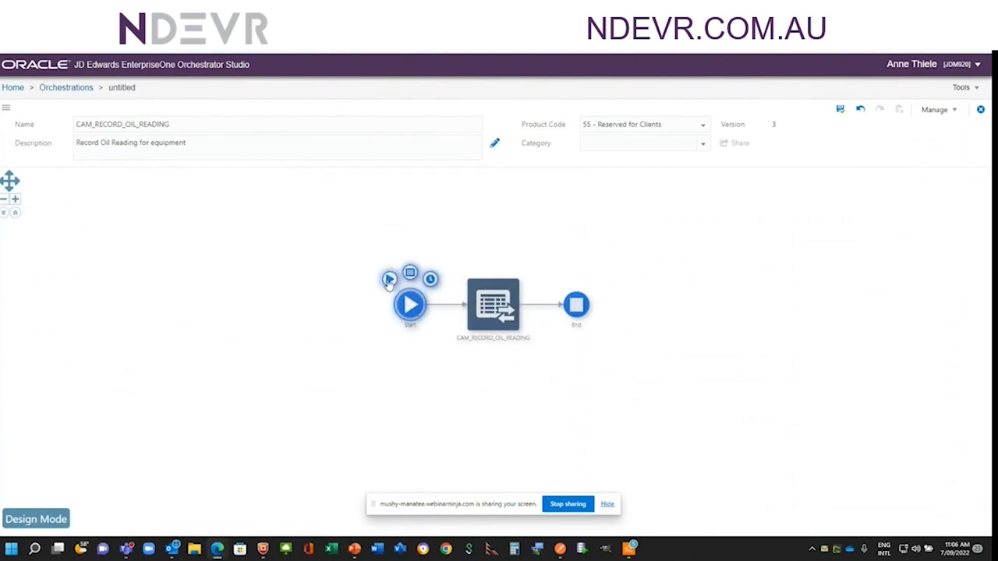
click(388, 279)
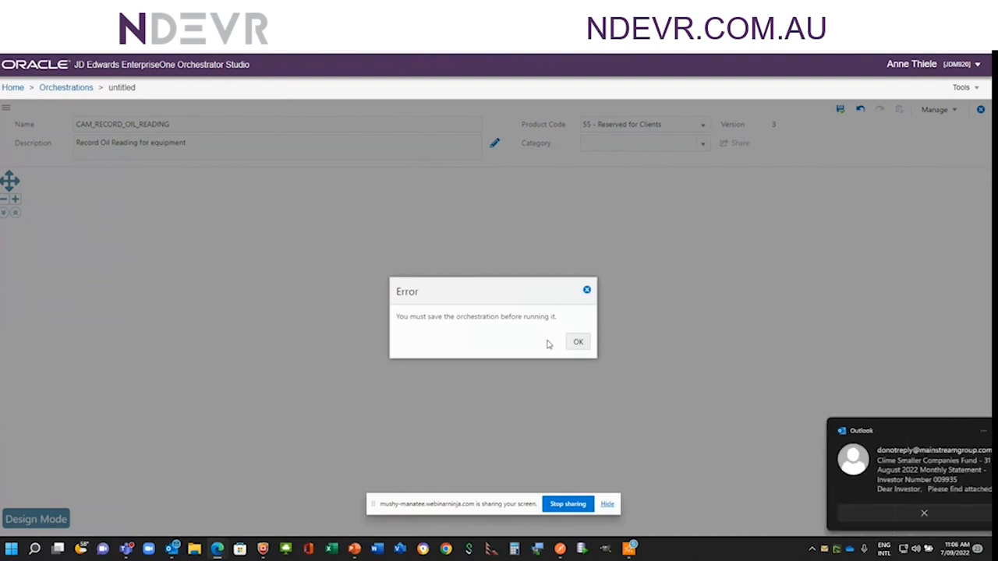
Dismiss the error, save the CAM_RECORD_OIL_READING orchestration, and open it for a test run.
click(577, 342)
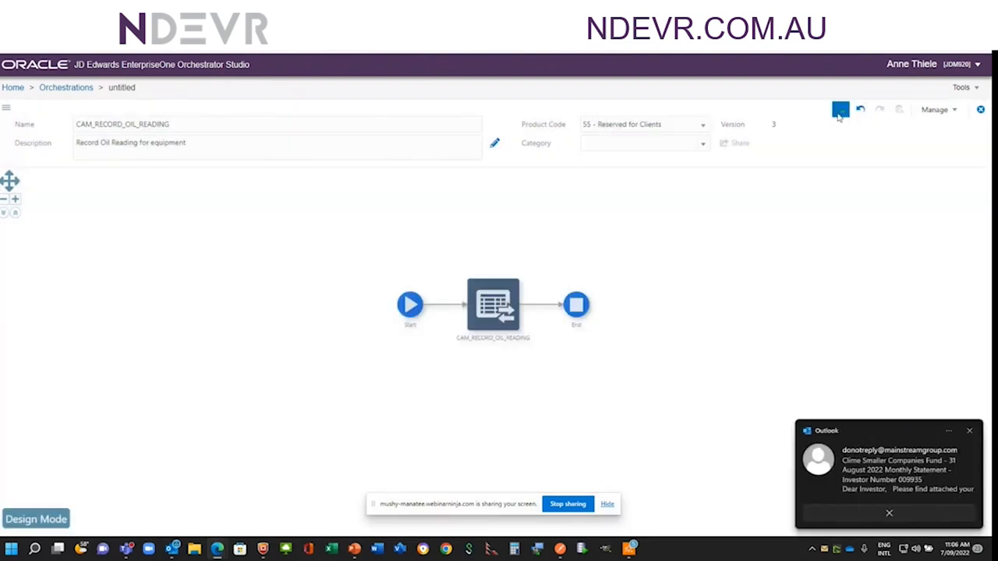
click(839, 111)
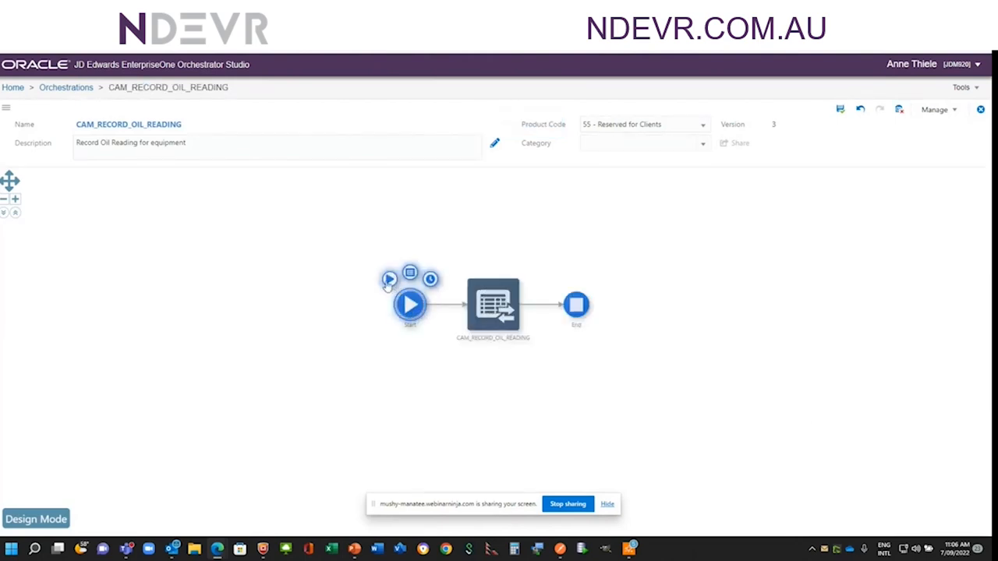
click(388, 279)
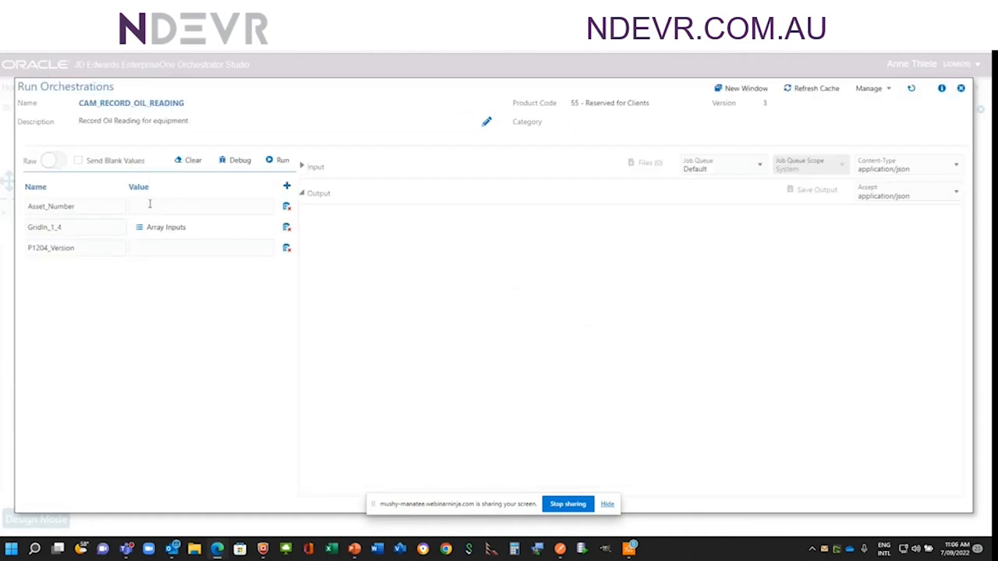
Enter 24900 as Asset_Number and OX as Oil_UDC in the GridIn_1_4 array inputs, and close the test window without running.
click(150, 204)
text(249000)
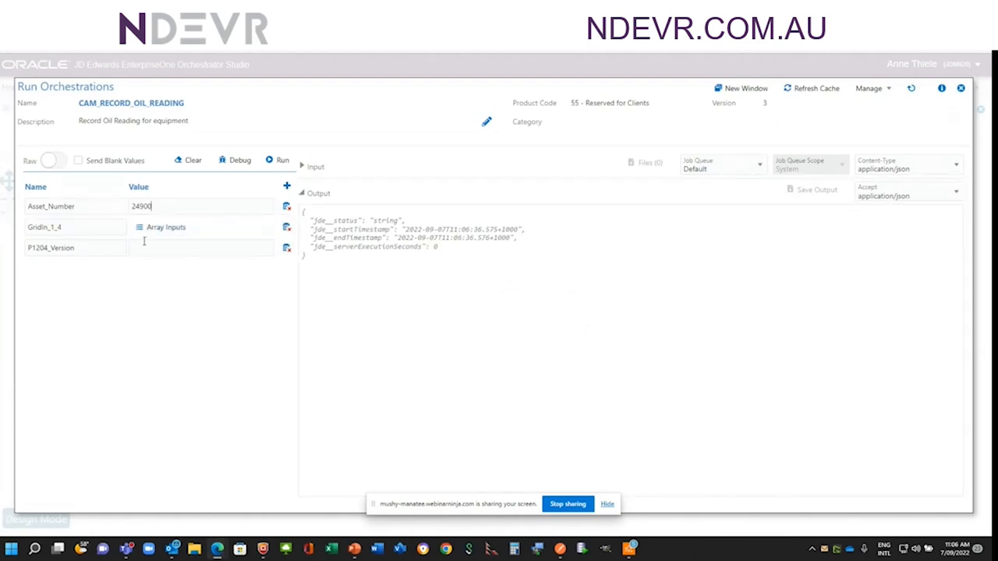
click(139, 230)
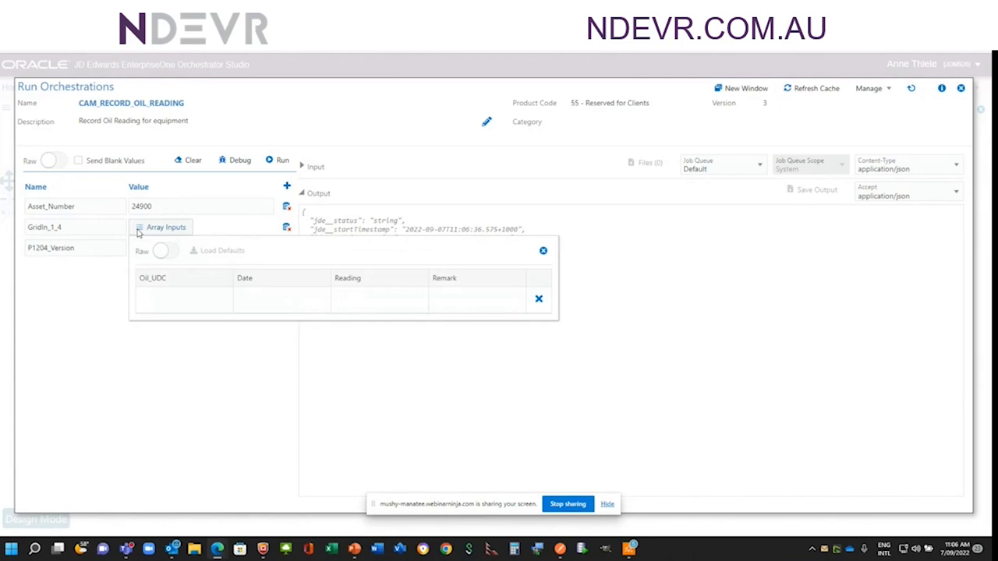
click(153, 296)
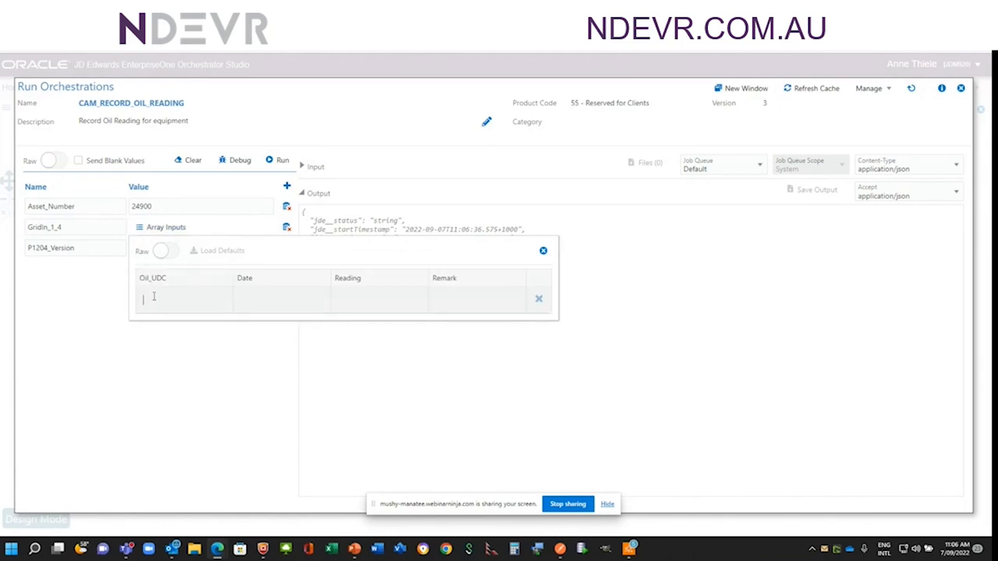
text(OX)
click(544, 253)
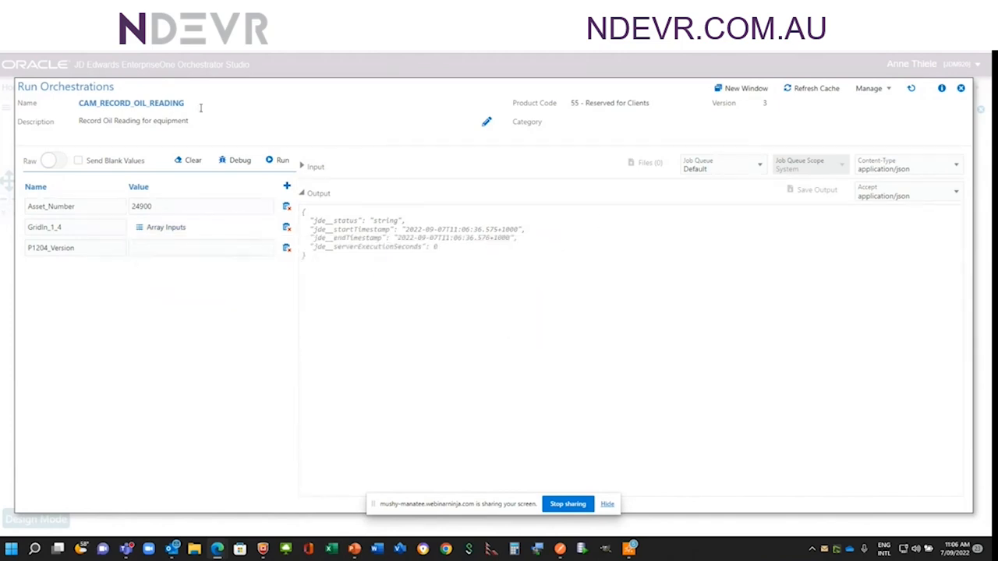
click(961, 88)
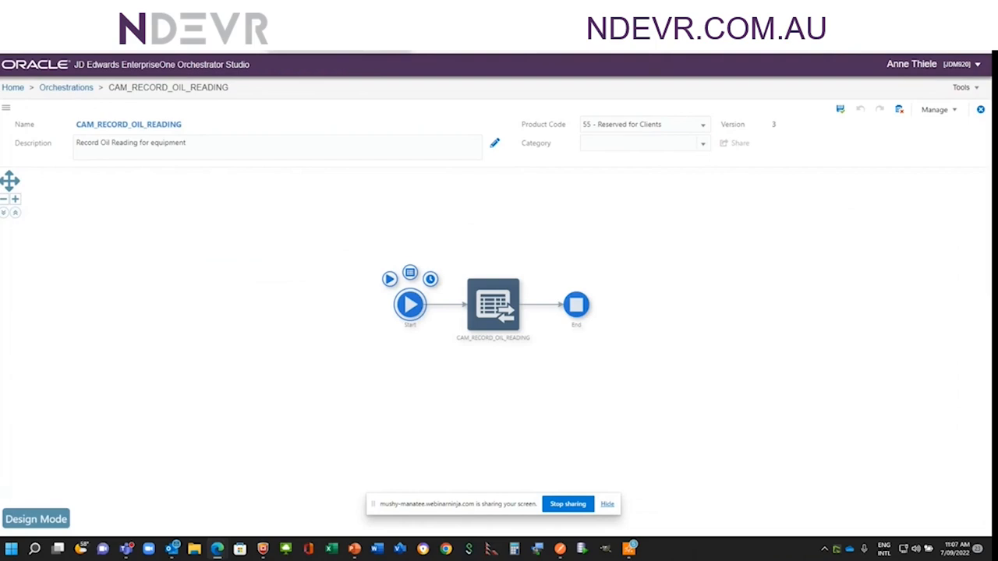
Search the orchestrations for cam and open CAM_EQUIPMENT_CONDITION_ALERT.
click(56, 89)
click(70, 151)
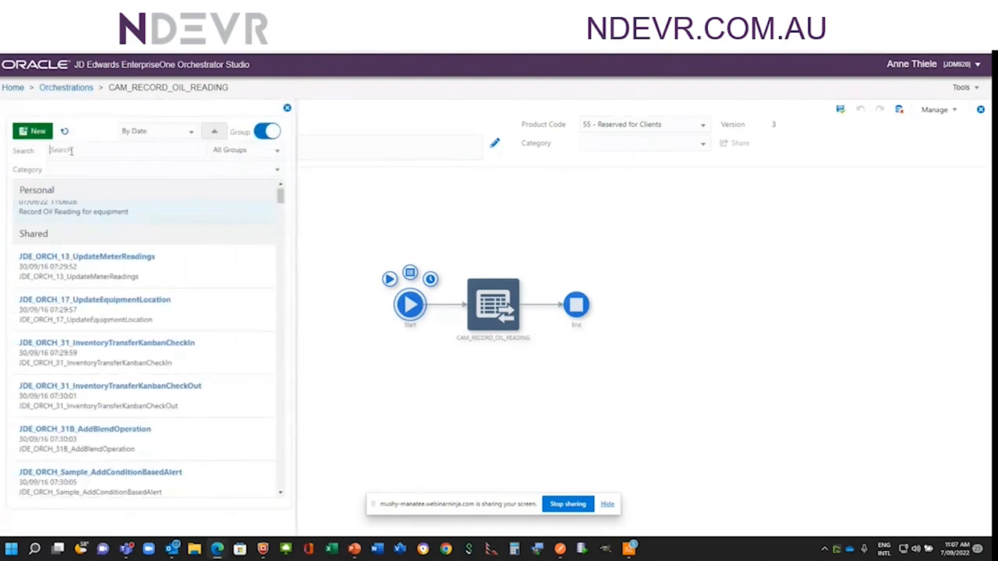
text(c)
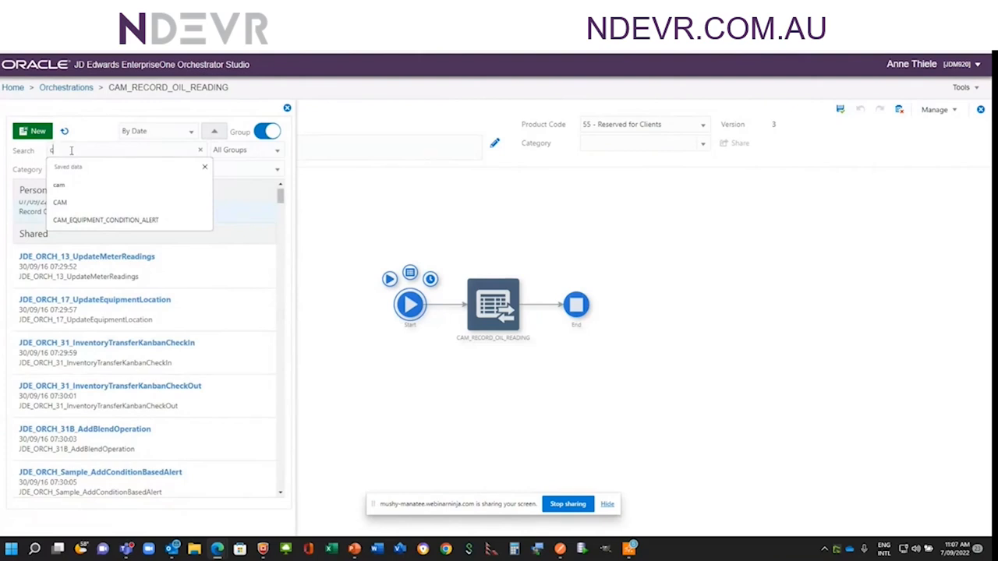
text(am)
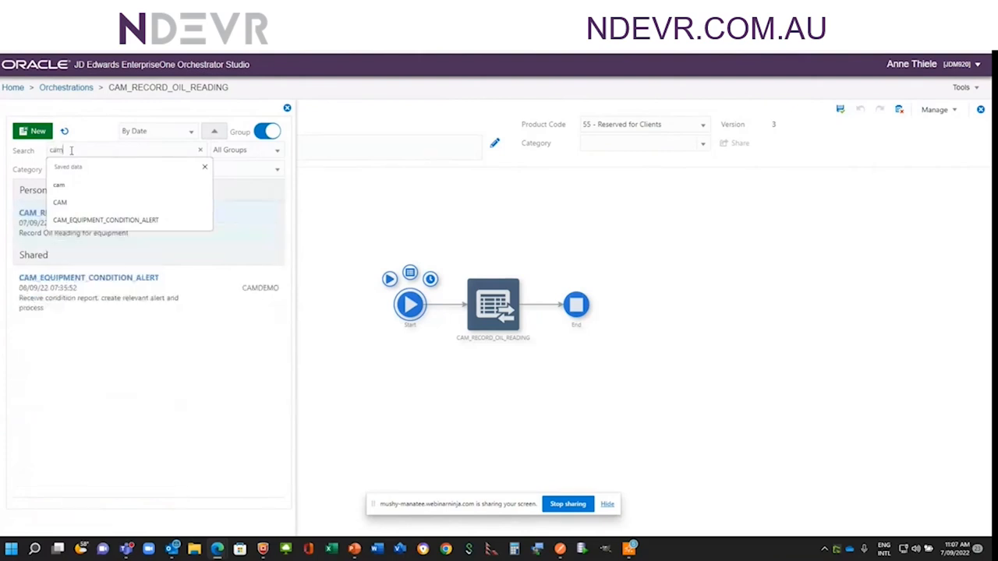
click(37, 234)
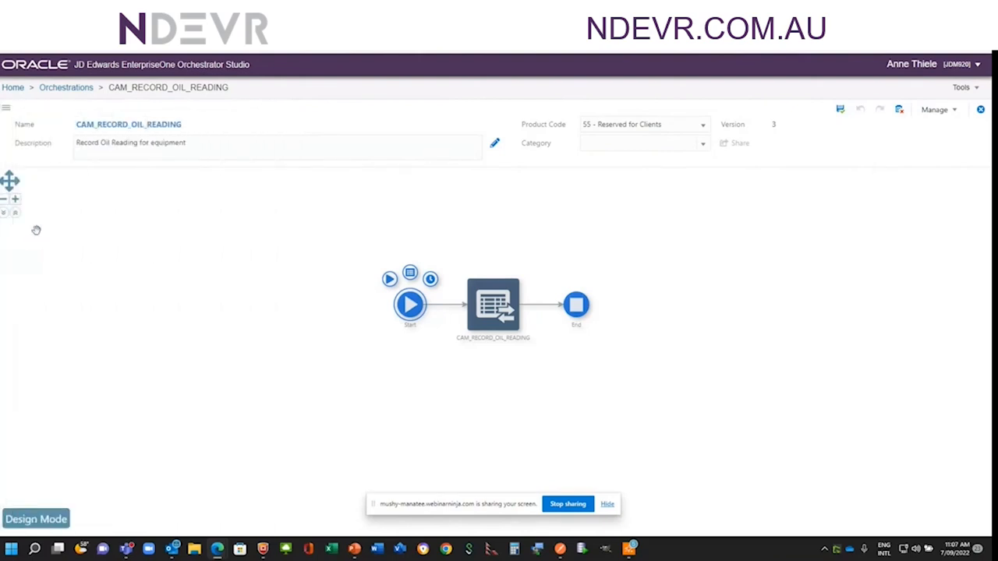
click(64, 87)
click(59, 292)
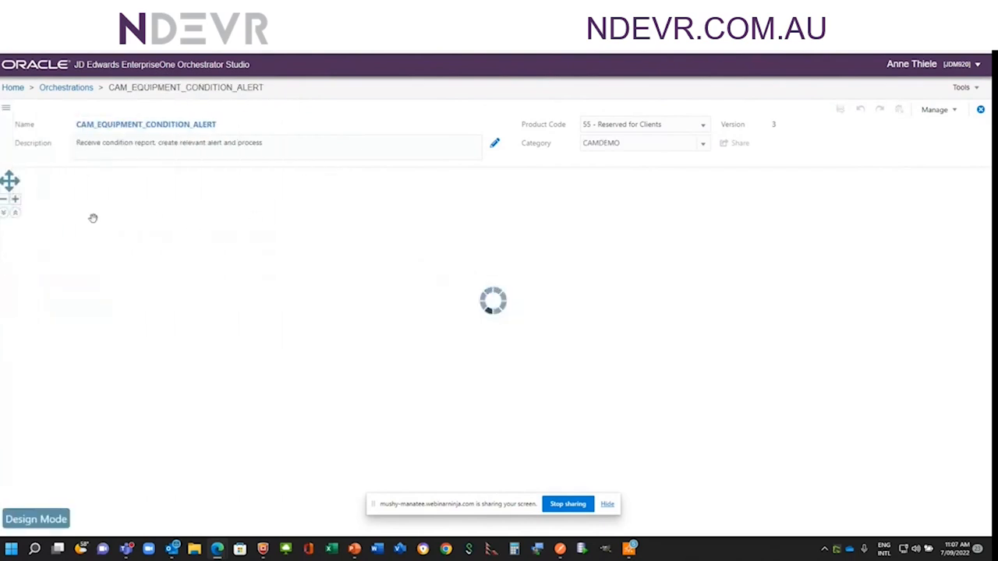